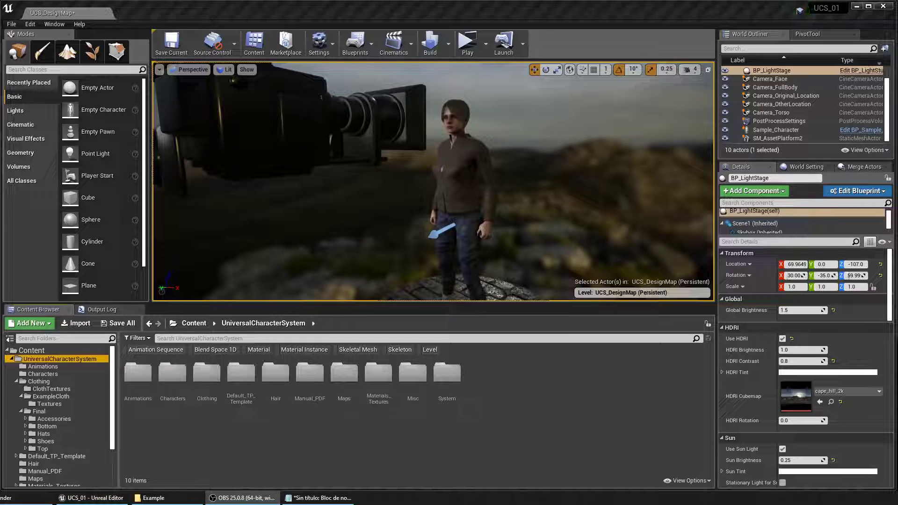
# Export the SK_Female_Final skeletal mesh from Characters as SK_Female_Final.fbx into the Example folder
pyautogui.click(43, 374)
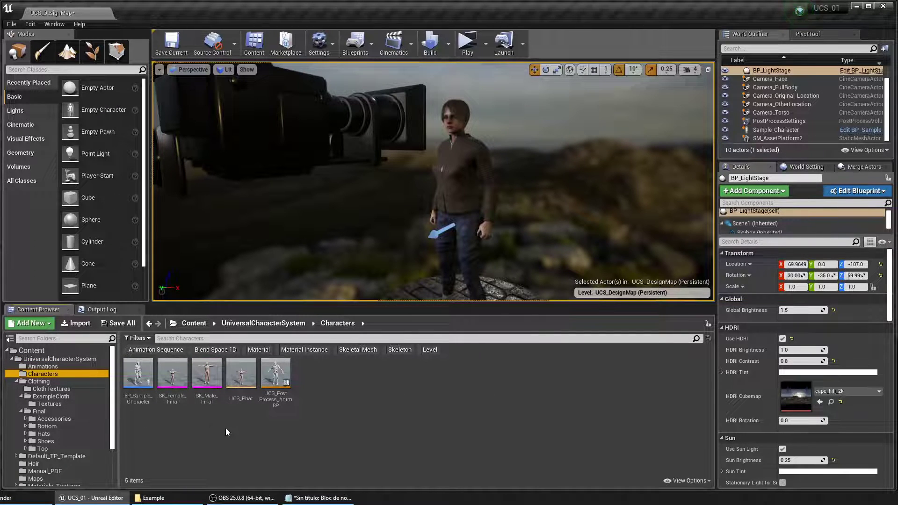
pyautogui.rightClick(174, 376)
pyautogui.moveTo(240, 242)
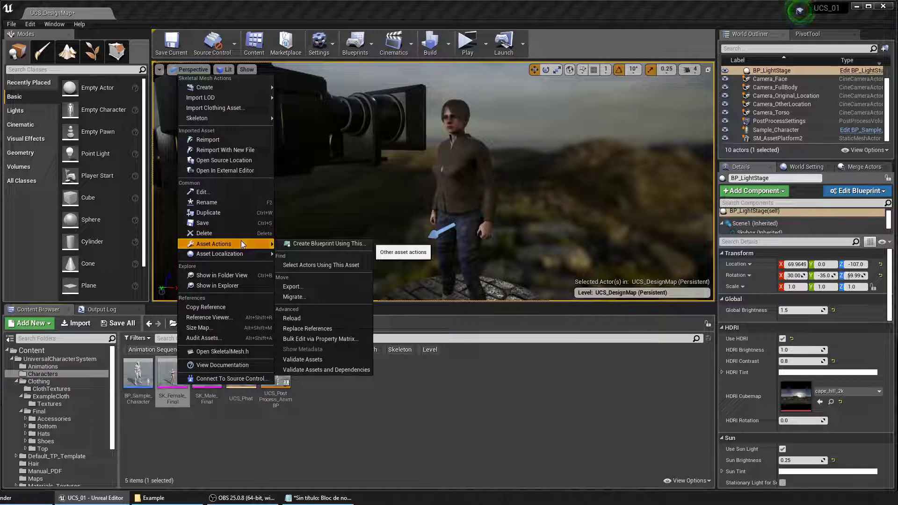
pyautogui.click(290, 286)
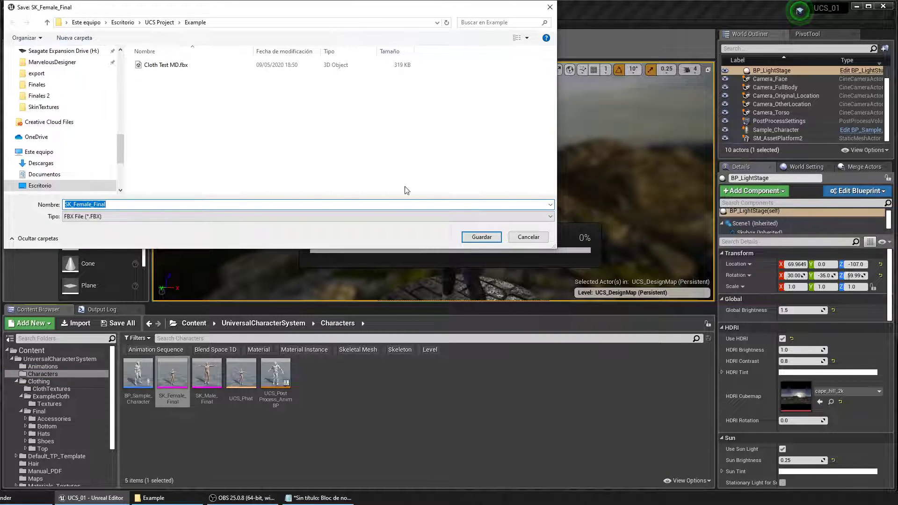
pyautogui.click(478, 237)
pyautogui.click(518, 350)
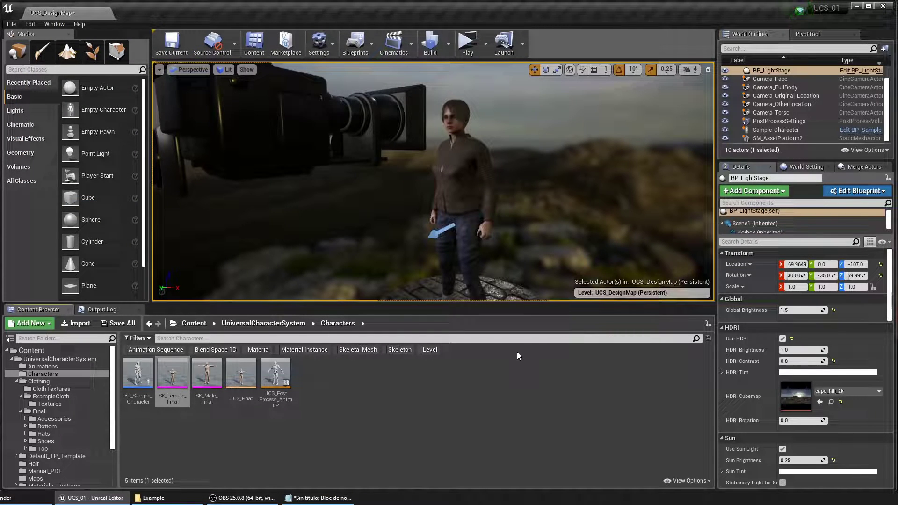
# In Blender, import SK_Female_Final.FBX as an FBX file
pyautogui.hotkey('alt', 'Tab')
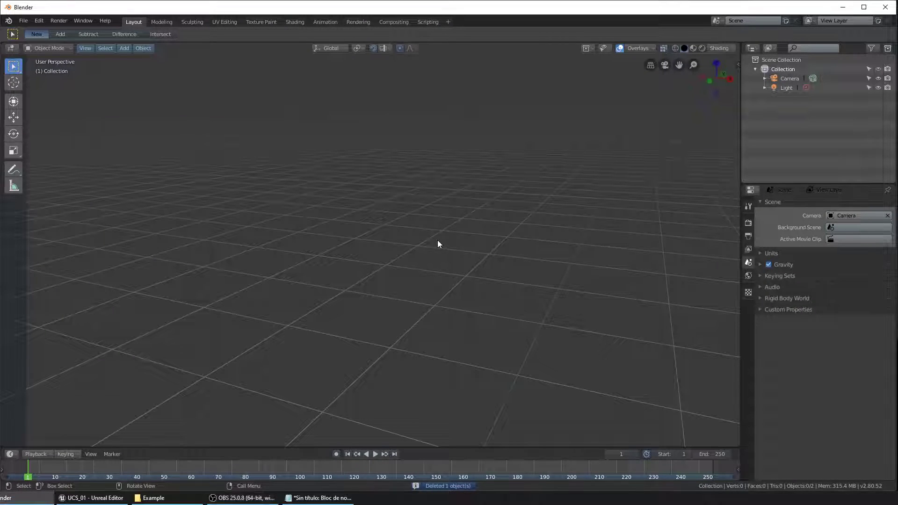
pyautogui.click(24, 21)
pyautogui.moveTo(64, 190)
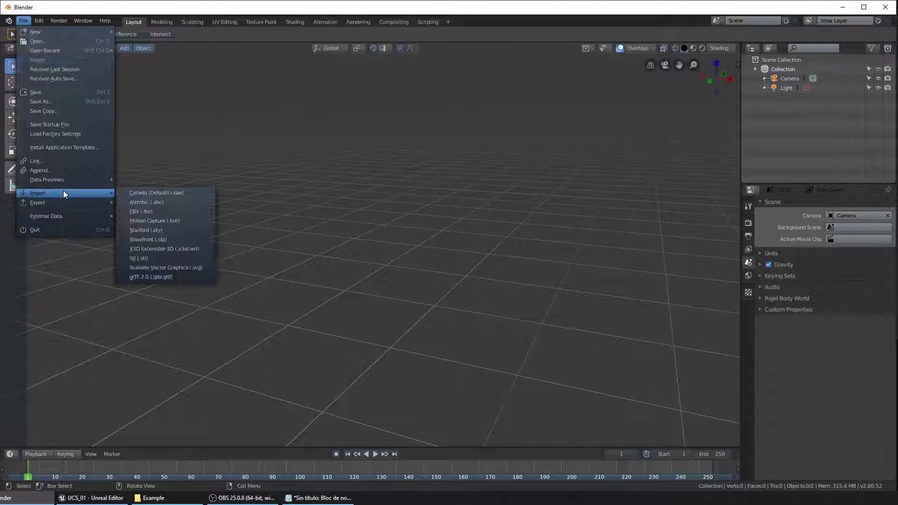
pyautogui.click(133, 212)
pyautogui.click(148, 101)
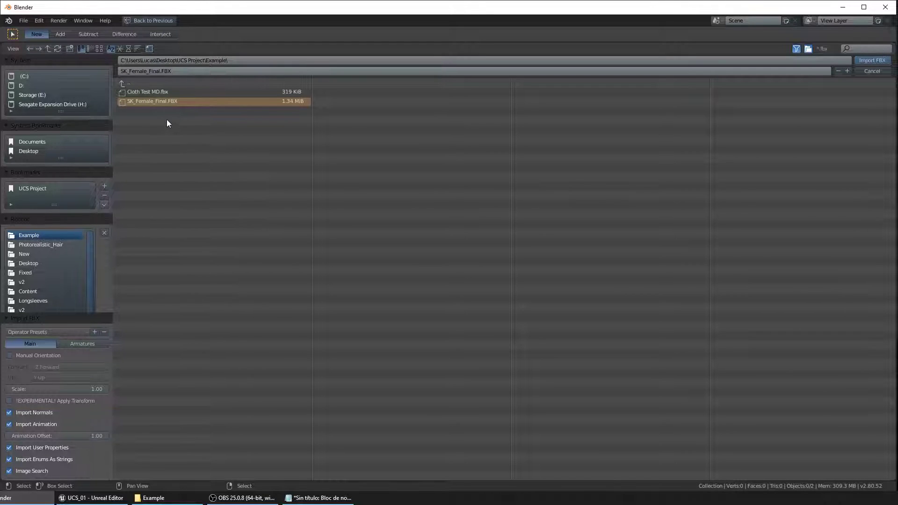
pyautogui.press('Return')
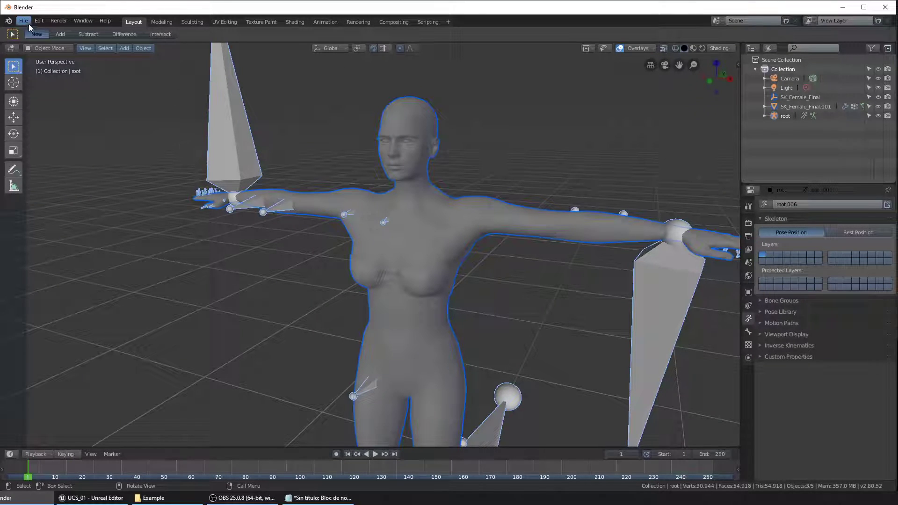
# Import the Cloth Test MD.fbx shirt as a second FBX file
pyautogui.click(24, 22)
pyautogui.moveTo(58, 195)
pyautogui.click(145, 212)
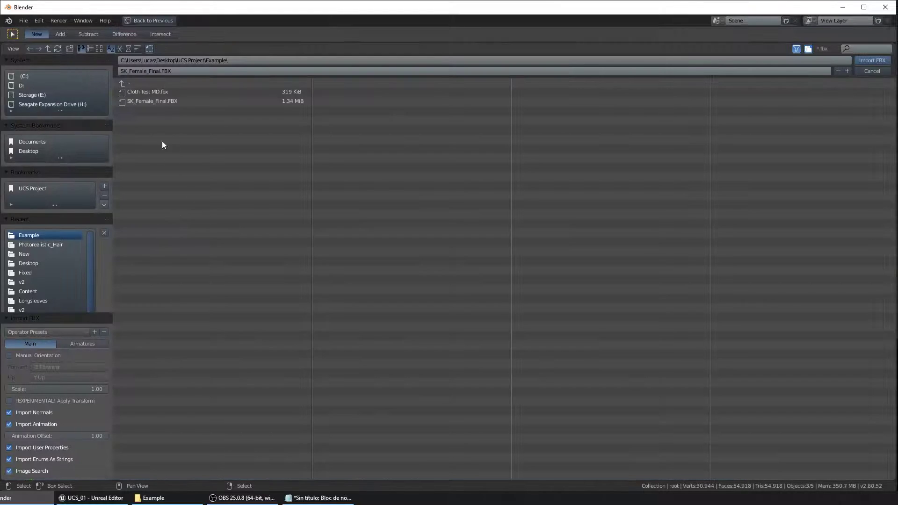
pyautogui.doubleClick(147, 92)
pyautogui.scroll(5, 357, 187)
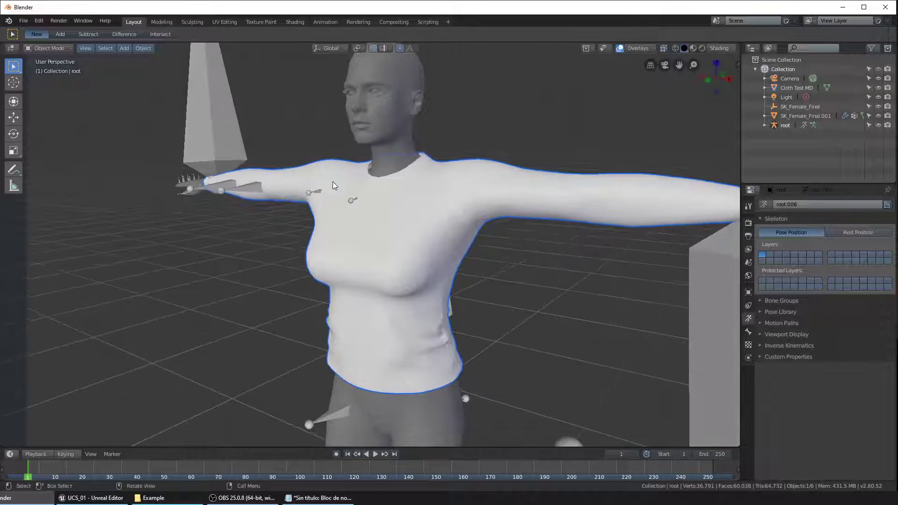
# Parent the Cloth Test MD shirt to the root armature With Empty Groups
pyautogui.click(328, 166)
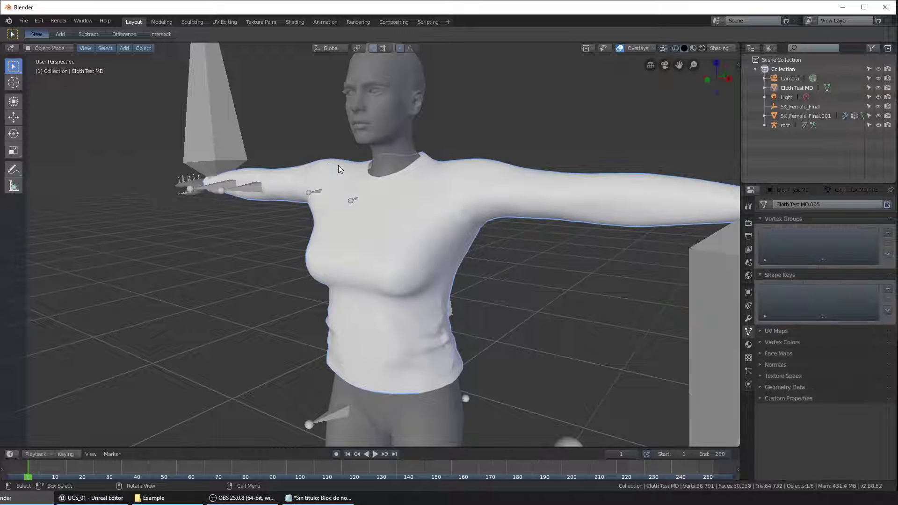
pyautogui.keyDown('shift'); pyautogui.click(213, 116); pyautogui.keyUp('shift')
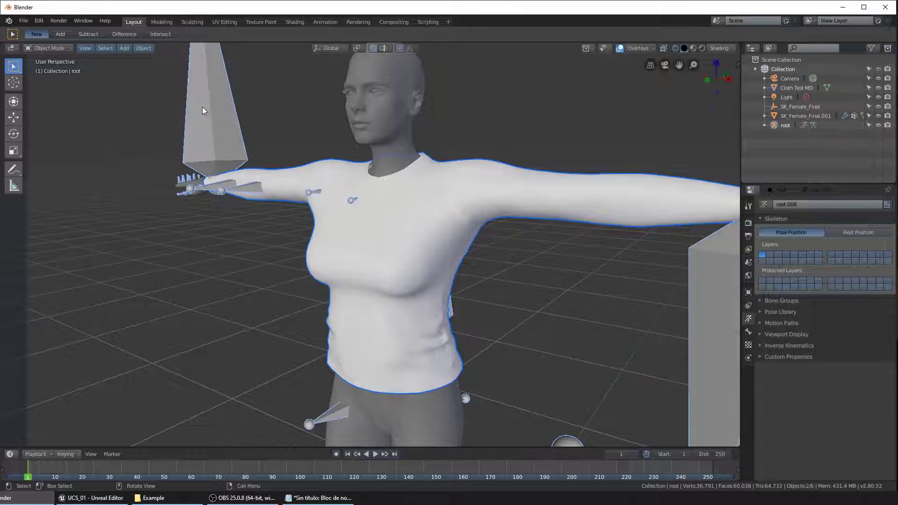
pyautogui.hotkey('ctrl', 'p')
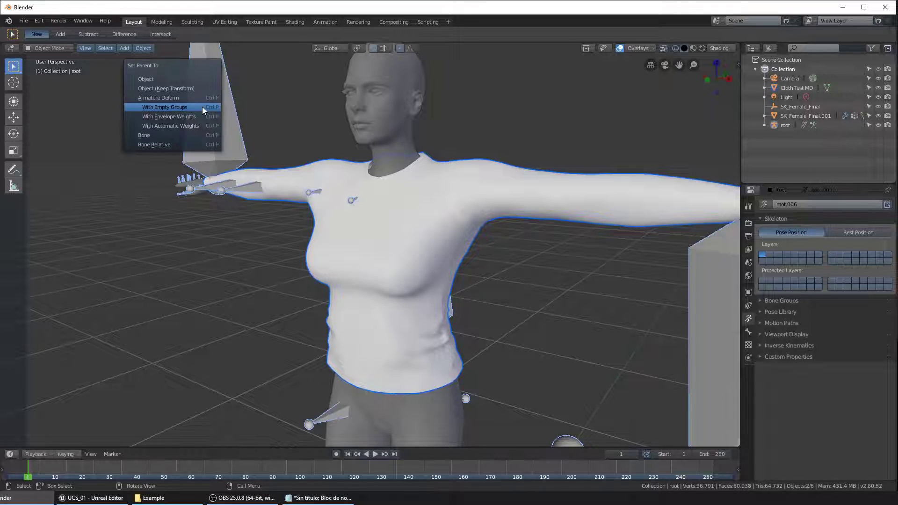
pyautogui.click(174, 107)
# Select the female body mesh, then the shirt as the active object
pyautogui.click(323, 111)
pyautogui.click(403, 86)
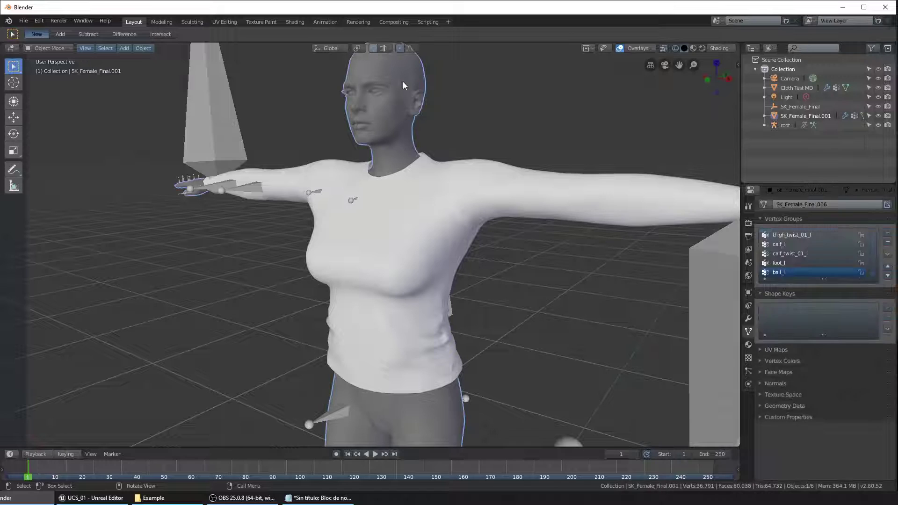
pyautogui.keyDown('shift'); pyautogui.click(462, 166); pyautogui.keyUp('shift')
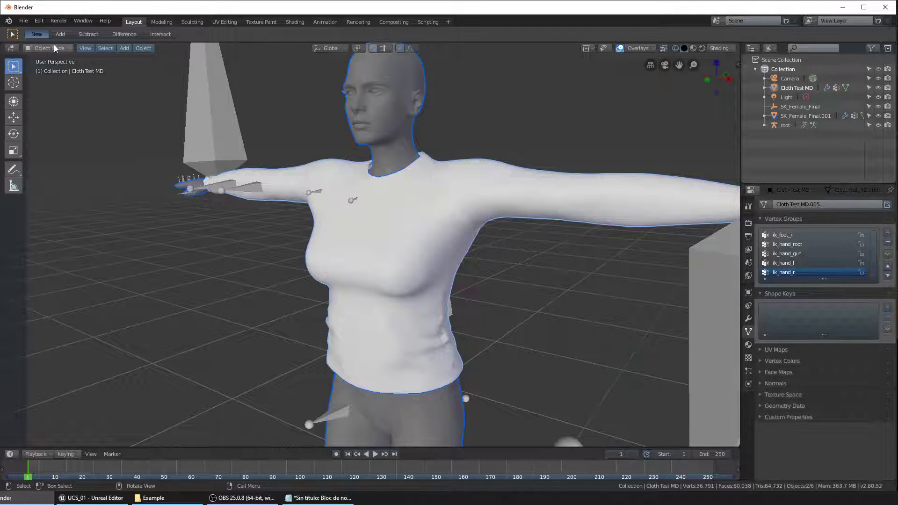
pyautogui.click(38, 48)
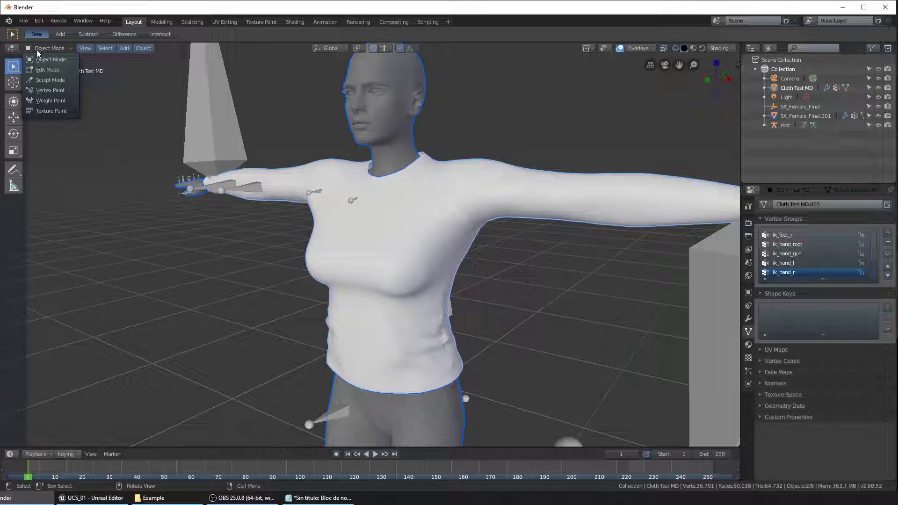
# In Weight Paint mode, transfer weights to the shirt with Nearest Face Interpolated mapping and By Name sources
pyautogui.click(53, 101)
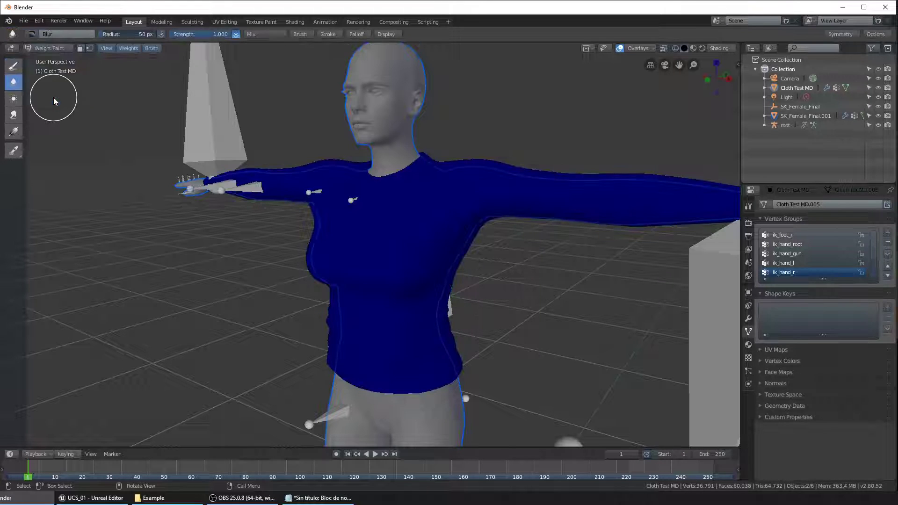
pyautogui.click(128, 49)
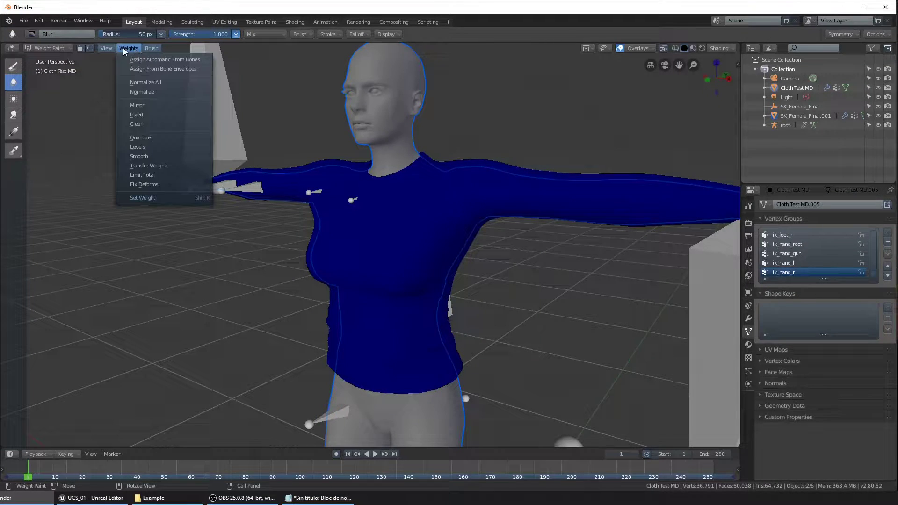
pyautogui.click(150, 166)
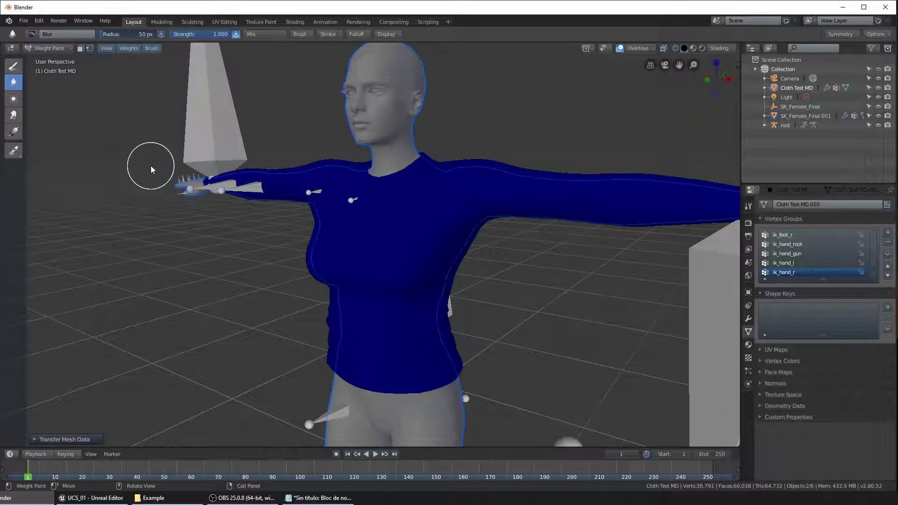
pyautogui.click(59, 439)
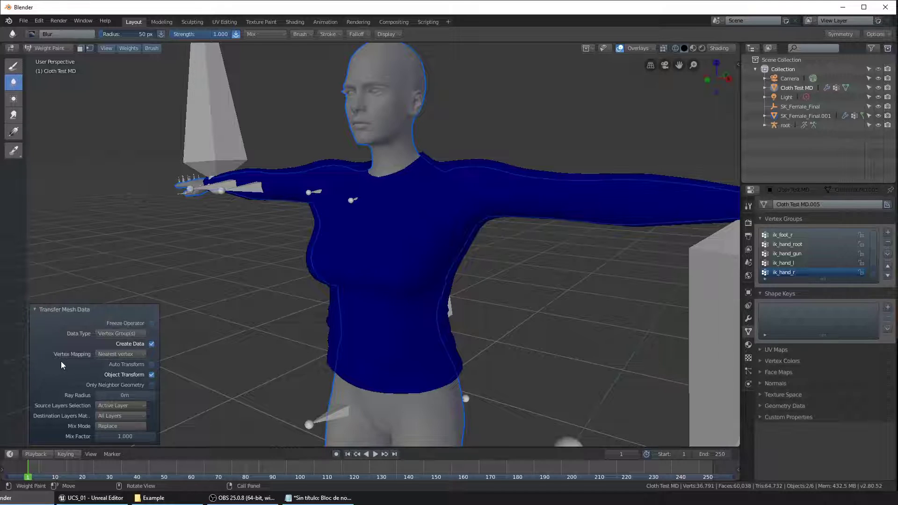
pyautogui.click(114, 354)
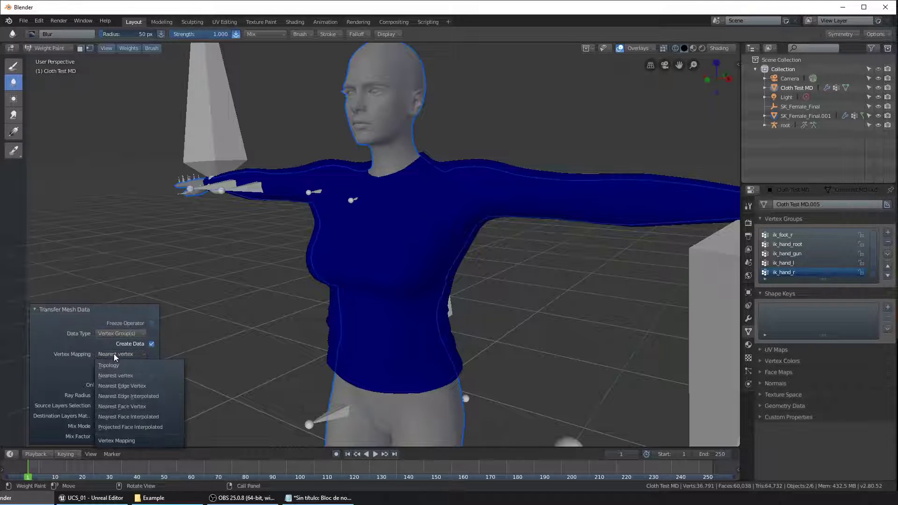
pyautogui.click(126, 417)
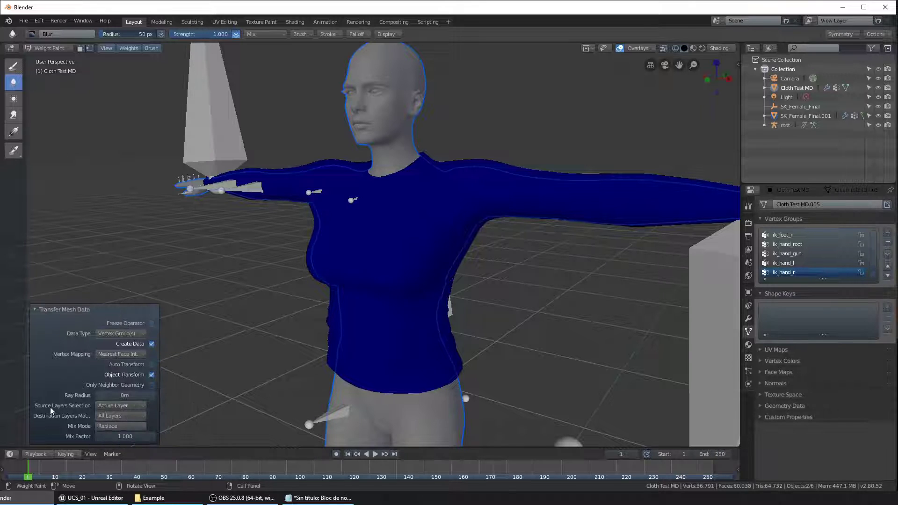
pyautogui.click(106, 408)
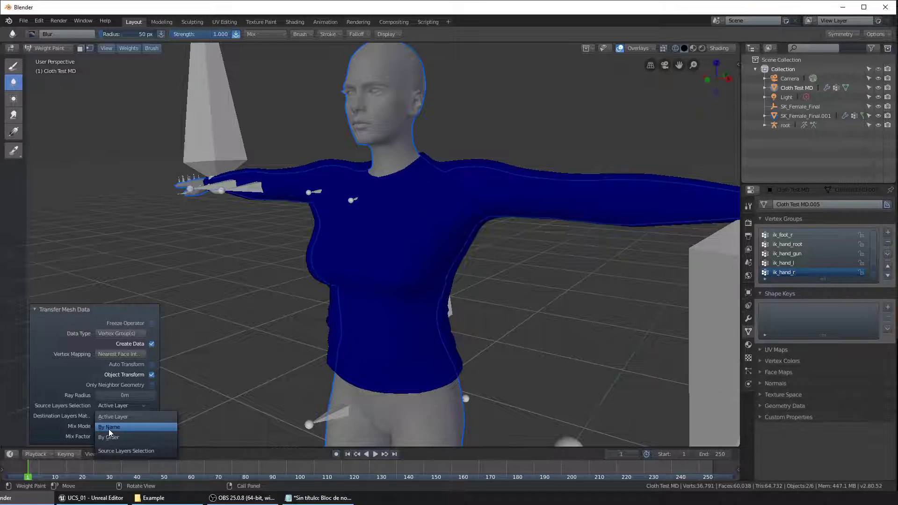
pyautogui.click(109, 428)
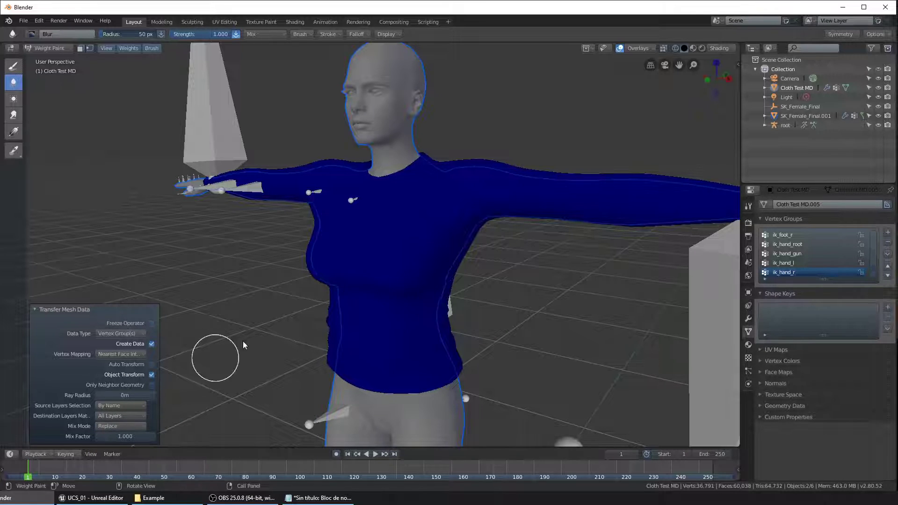
# Blur the Breasts vertex group weights across the shirt's chest
pyautogui.moveTo(377, 230)
pyautogui.mouseDown(button='middle')
pyautogui.moveTo(281, 195)
pyautogui.moveTo(286, 207)
pyautogui.moveTo(304, 206)
pyautogui.mouseUp(button='middle')
pyautogui.scroll(-8, 824, 258)
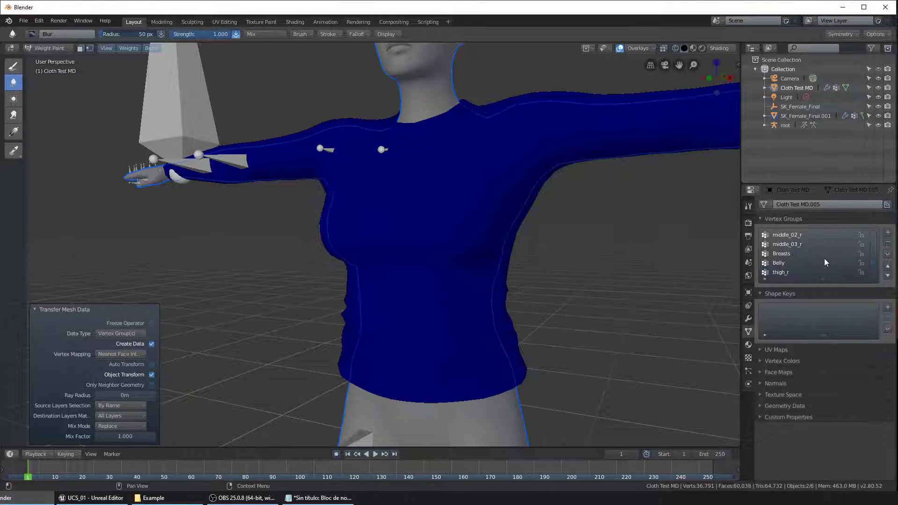
pyautogui.click(788, 255)
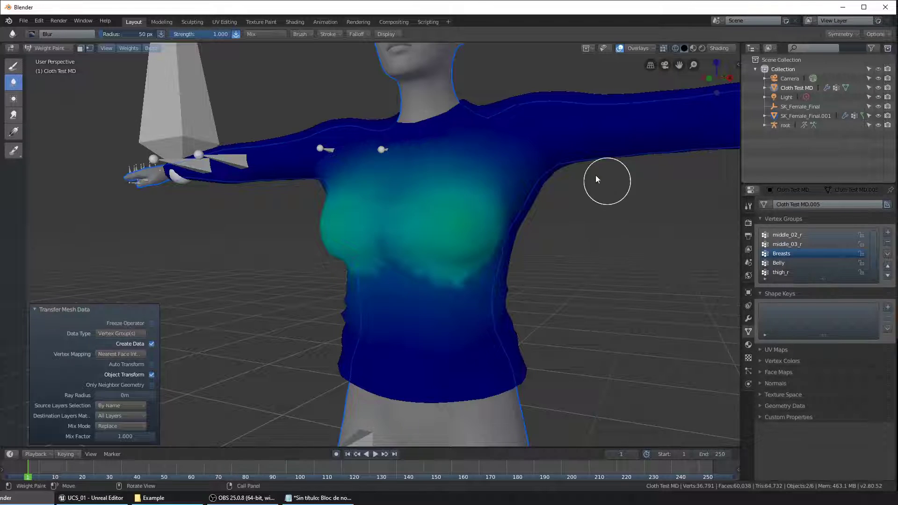
pyautogui.scroll(2, 561, 173)
pyautogui.moveTo(610, 301); pyautogui.dragTo(568, 245, button='middle')
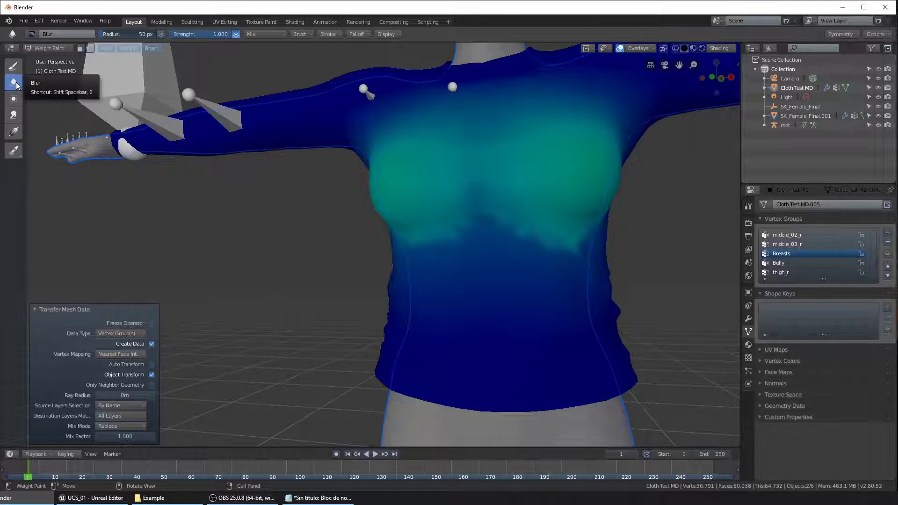
pyautogui.scroll(5, 527, 236)
pyautogui.scroll(-5, 538, 241)
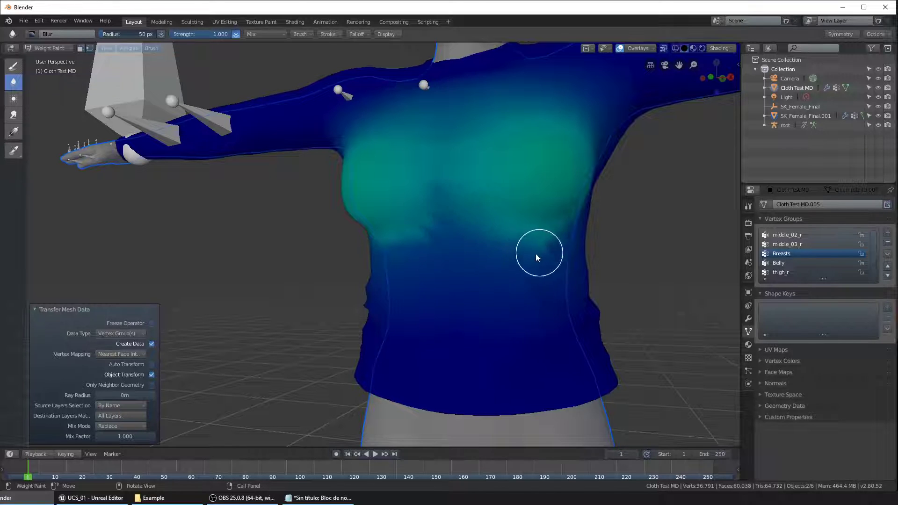
pyautogui.moveTo(545, 252); pyautogui.dragTo(498, 267)
pyautogui.moveTo(497, 267); pyautogui.dragTo(509, 238, button='middle')
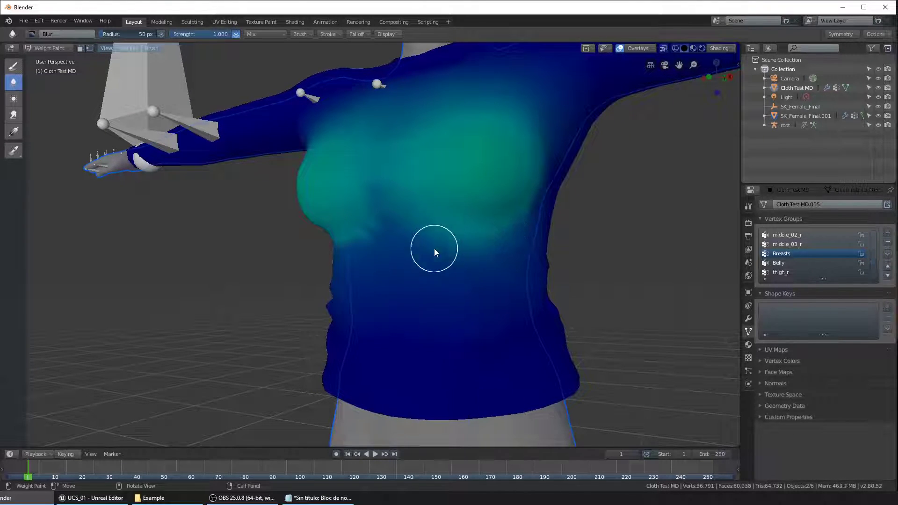
pyautogui.moveTo(435, 251); pyautogui.dragTo(497, 220, button='middle')
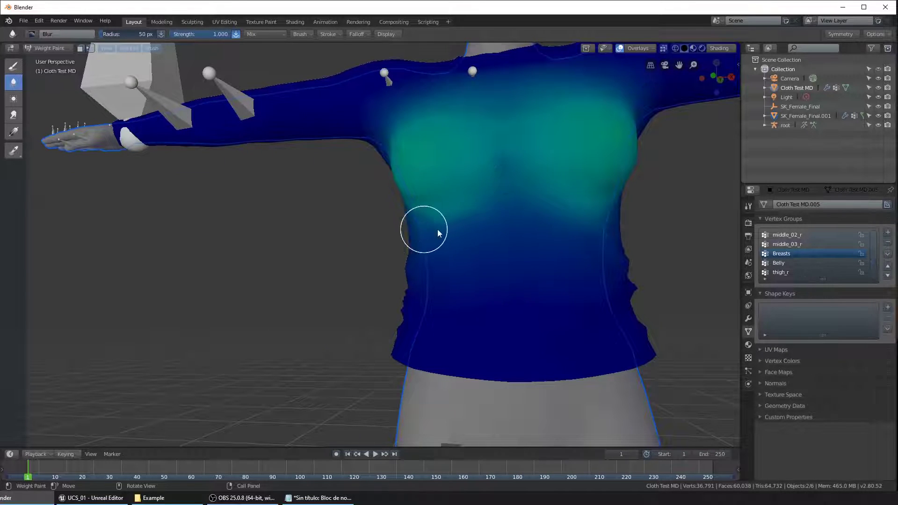
pyautogui.moveTo(445, 230)
pyautogui.mouseDown(button='middle')
pyautogui.moveTo(505, 246)
pyautogui.moveTo(482, 213)
pyautogui.mouseUp(button='middle')
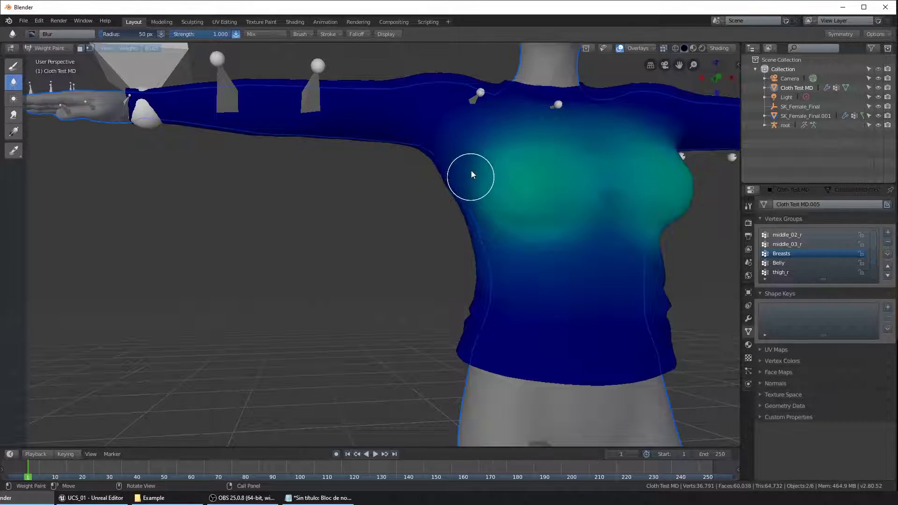
pyautogui.moveTo(568, 256)
pyautogui.mouseDown(button='middle')
pyautogui.moveTo(531, 270)
pyautogui.moveTo(484, 264)
pyautogui.mouseUp(button='middle')
# Blur the Belly vertex group's weight boundary on the shirt
pyautogui.click(779, 263)
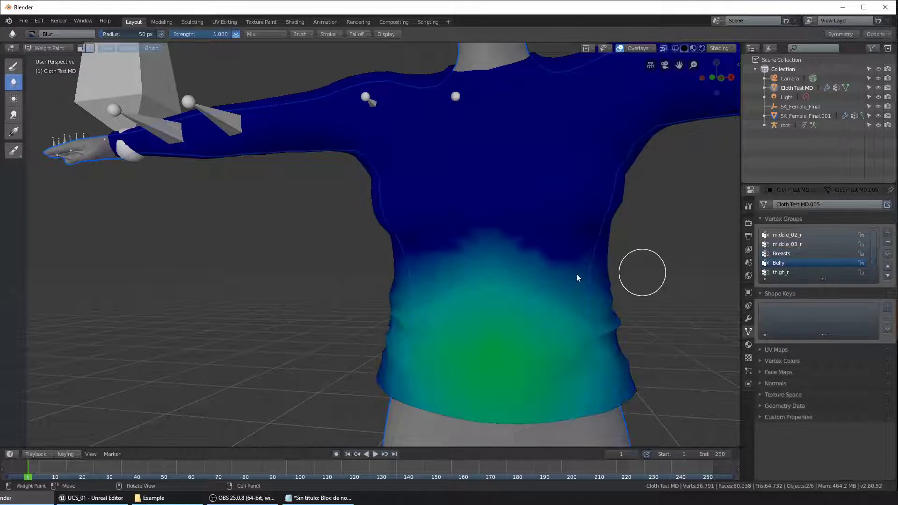
pyautogui.moveTo(551, 274); pyautogui.dragTo(468, 265, button='middle')
pyautogui.moveTo(507, 303)
pyautogui.mouseDown()
pyautogui.moveTo(444, 262)
pyautogui.moveTo(397, 251)
pyautogui.moveTo(408, 240)
pyautogui.mouseUp()
pyautogui.moveTo(408, 240)
pyautogui.mouseDown(button='middle')
pyautogui.moveTo(556, 228)
pyautogui.moveTo(581, 235)
pyautogui.moveTo(551, 236)
pyautogui.moveTo(265, 137)
pyautogui.mouseUp(button='middle')
# Return to Object Mode and select the Cloth Test MD shirt plus the root armature
pyautogui.click(49, 48)
pyautogui.click(50, 60)
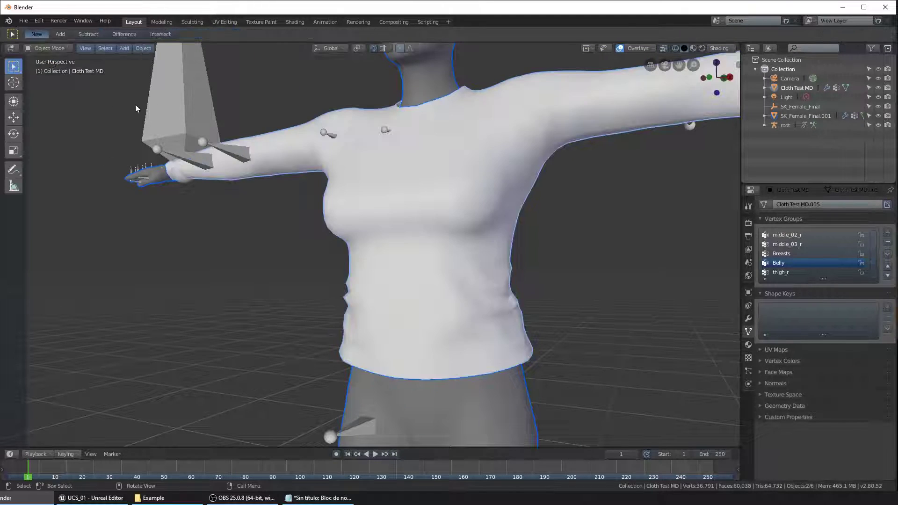
pyautogui.scroll(-4, 258, 234)
pyautogui.click(517, 148)
pyautogui.click(344, 180)
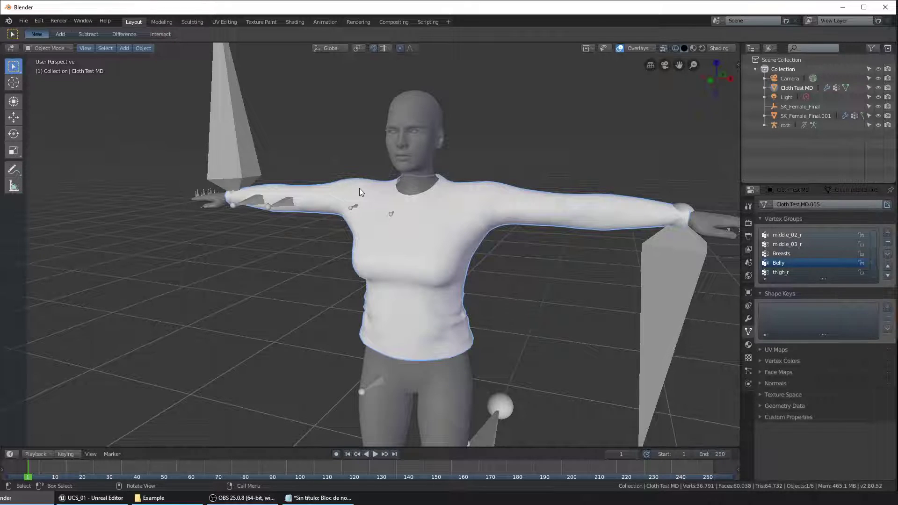
pyautogui.press('shift')
pyautogui.keyDown('shift'); pyautogui.click(226, 119); pyautogui.keyUp('shift')
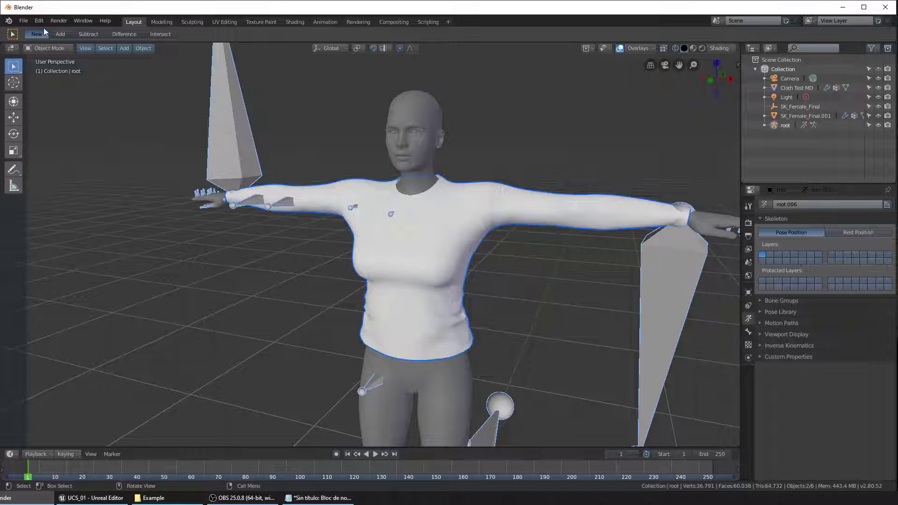
# Set up an FBX export of Selected Objects only, Armature and Mesh, without leaf bones
pyautogui.click(25, 21)
pyautogui.moveTo(54, 201)
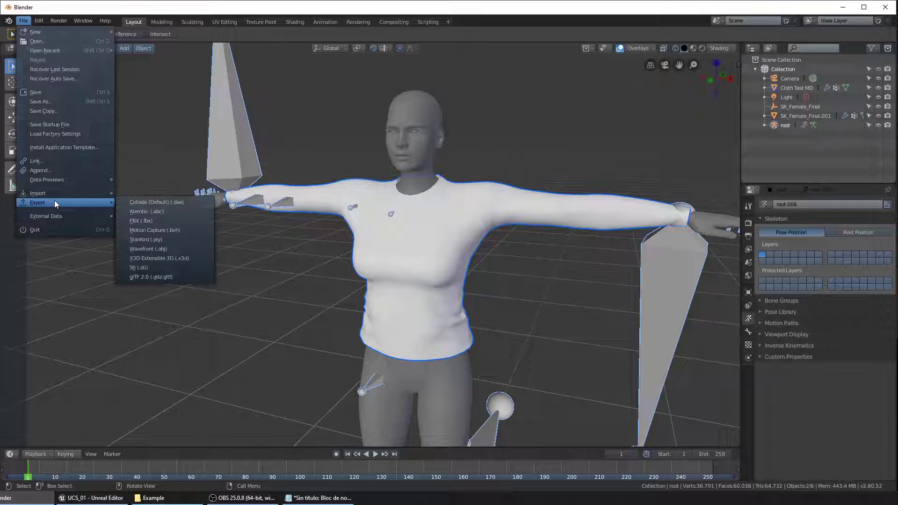
pyautogui.click(144, 221)
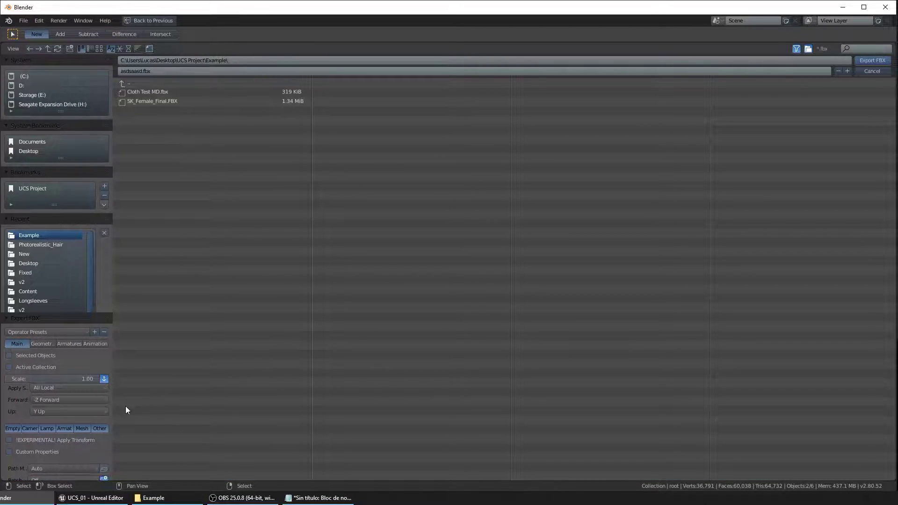
pyautogui.click(9, 357)
pyautogui.click(66, 428)
pyautogui.keyDown('shift'); pyautogui.click(81, 429); pyautogui.keyUp('shift')
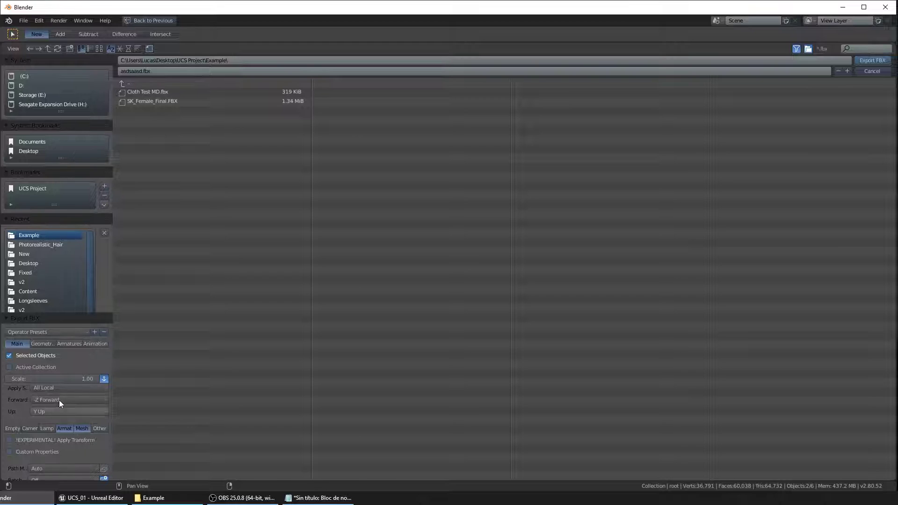
pyautogui.click(68, 344)
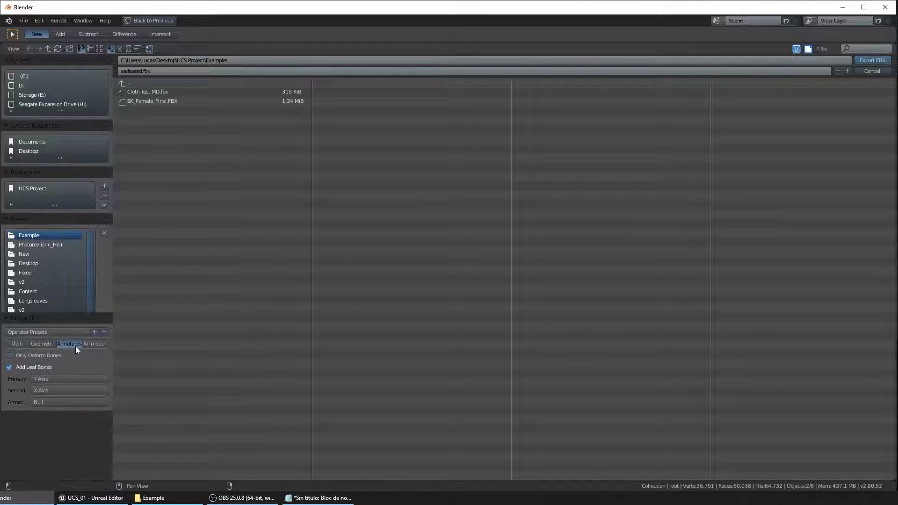
pyautogui.click(8, 368)
# Name the file Cloth UE4.fbx and export it
pyautogui.click(148, 70)
pyautogui.write('Cloth UE4')
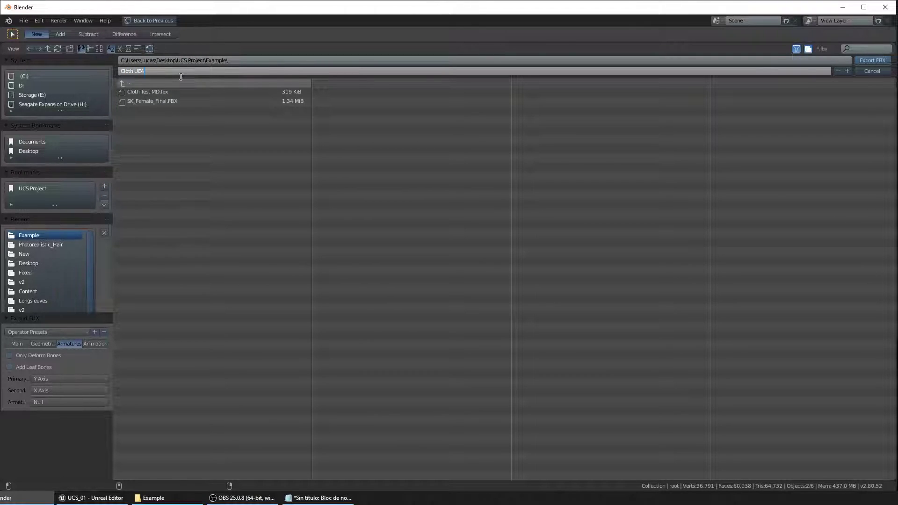
pyautogui.click(871, 62)
pyautogui.click(877, 61)
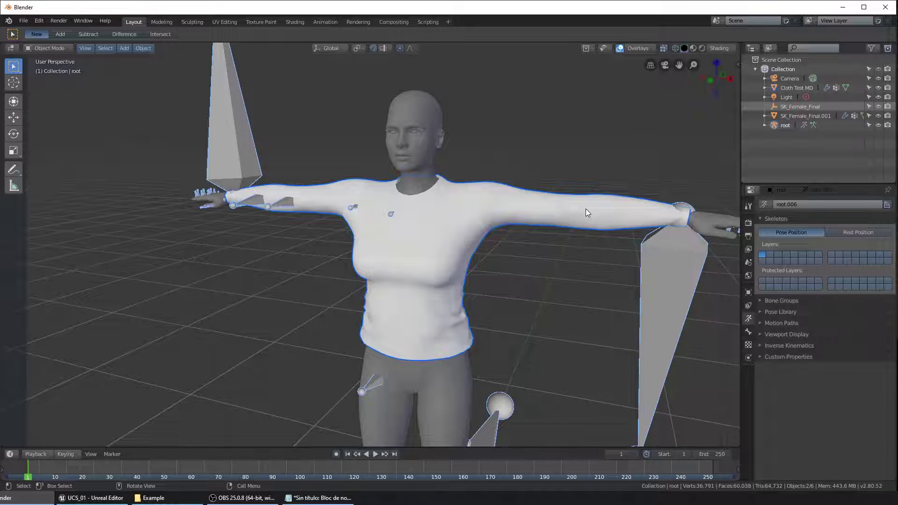
pyautogui.hotkey('alt', 'Tab')
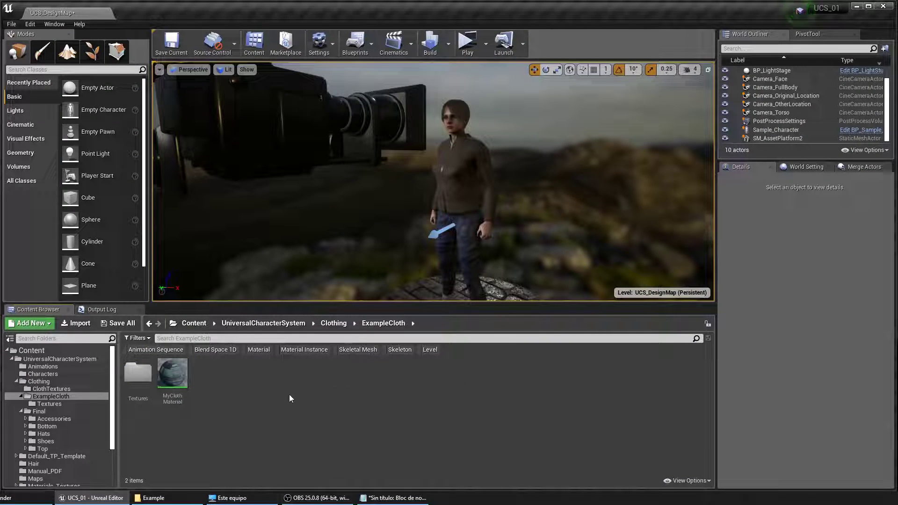
# Import Cloth UE4.fbx into ExampleCloth using UE4_Mannequin_Skeleton as its skeleton
pyautogui.click(159, 498)
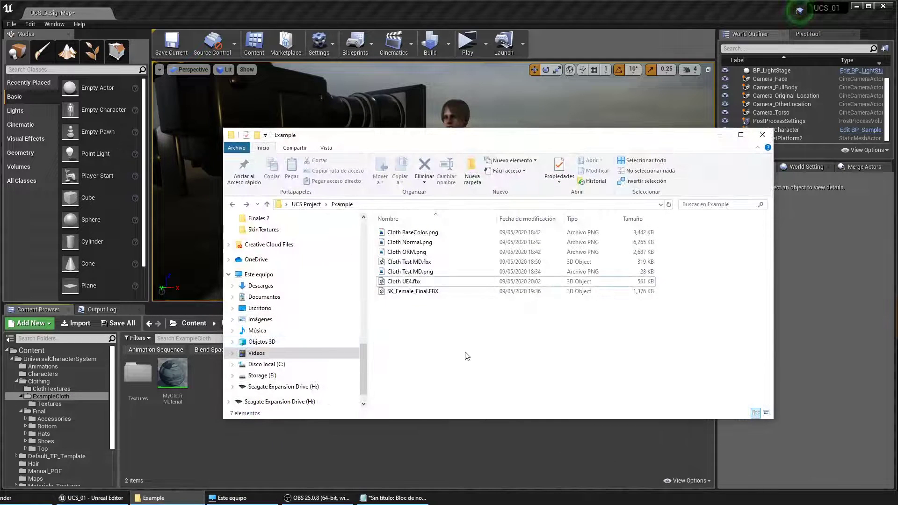
pyautogui.click(406, 281)
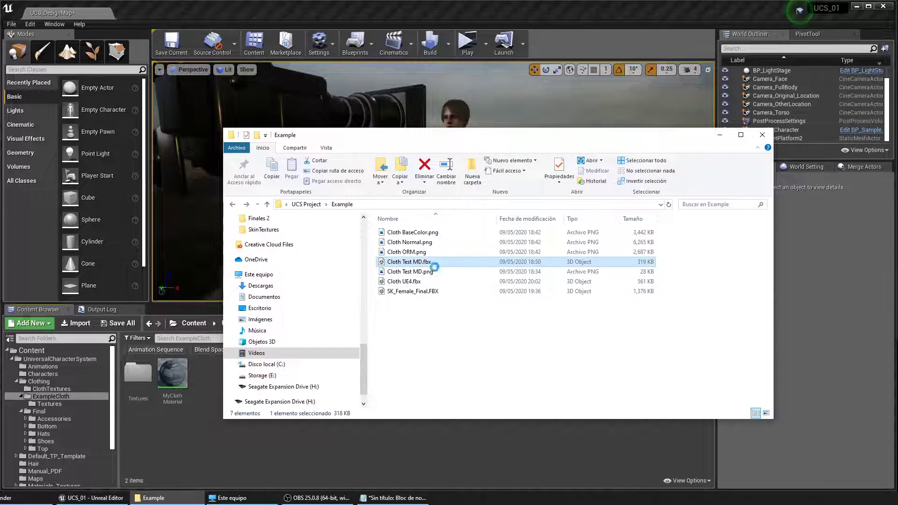
pyautogui.moveTo(419, 283); pyautogui.dragTo(315, 450)
pyautogui.click(467, 171)
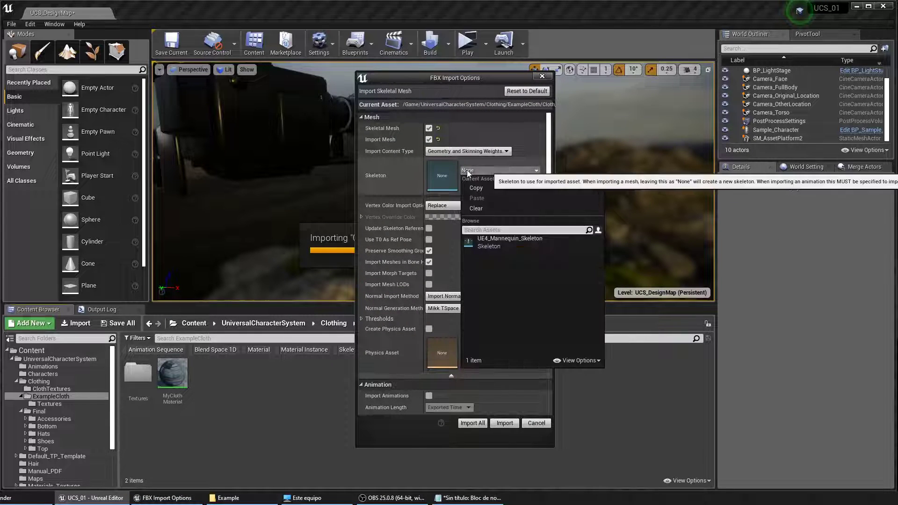
pyautogui.click(501, 240)
pyautogui.scroll(-8, 472, 306)
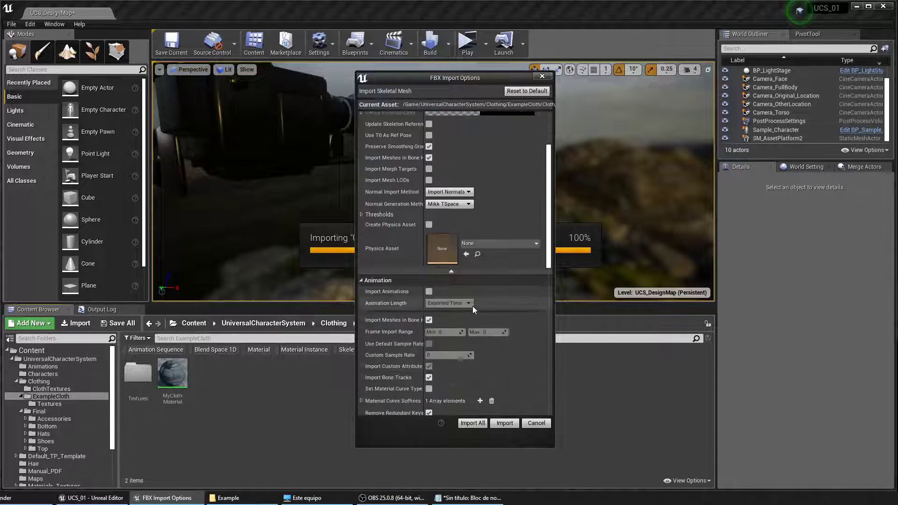
pyautogui.click(504, 426)
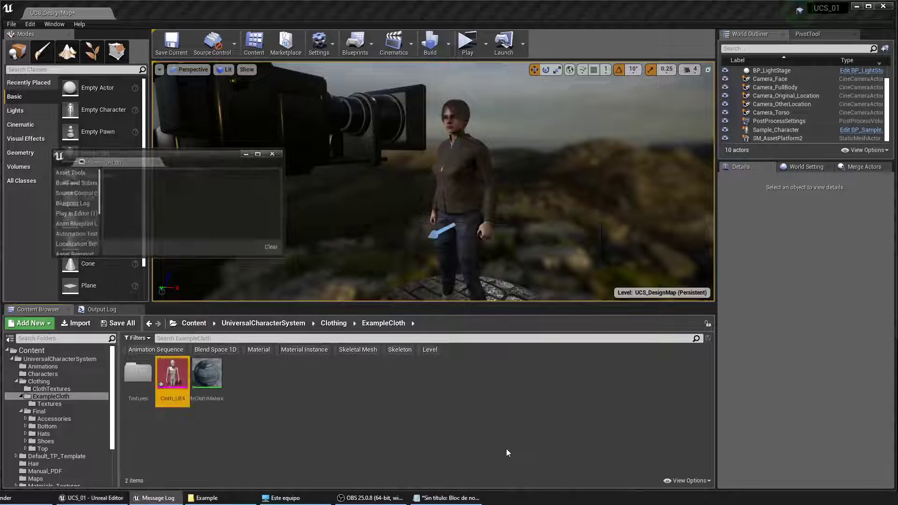
# Apply MyClothMaterial to Element 0 of the Cloth_UE4 mesh
pyautogui.click(273, 153)
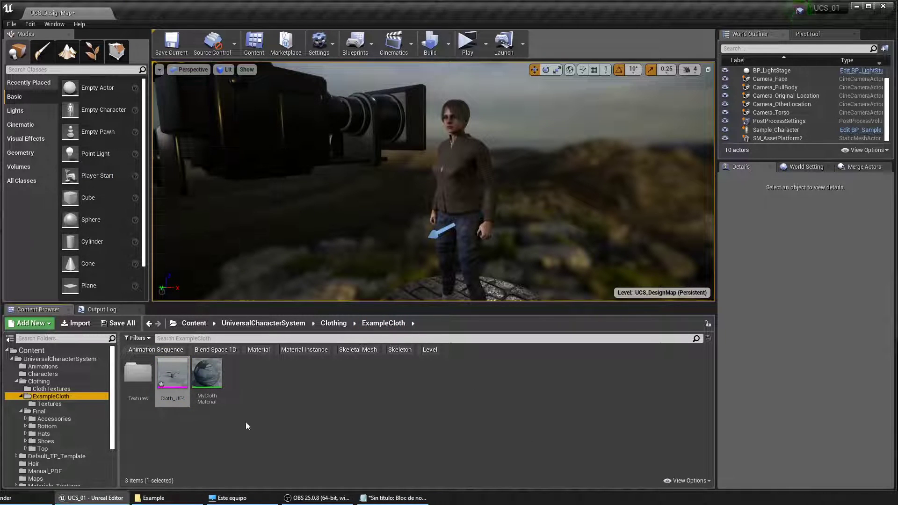
pyautogui.doubleClick(172, 393)
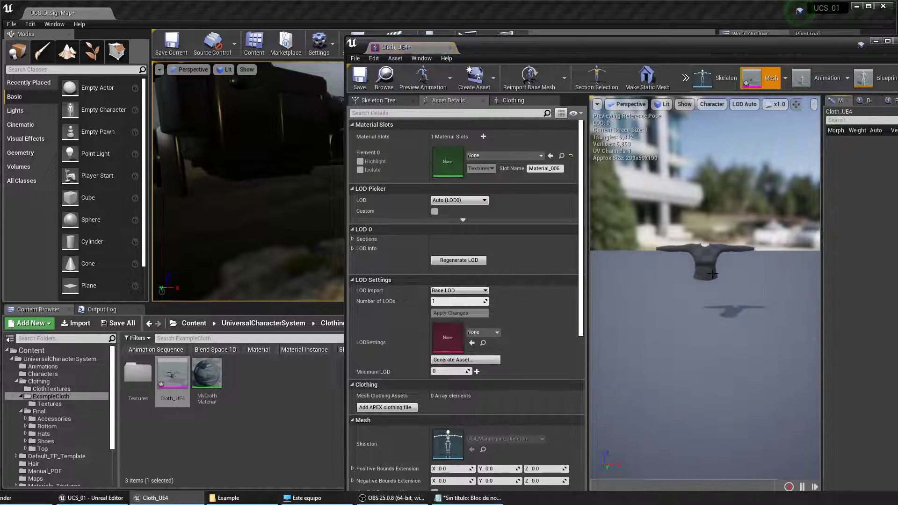
pyautogui.moveTo(207, 375); pyautogui.dragTo(461, 160)
# Rename the material slot to Material and close the Cloth_UE4 editor
pyautogui.click(552, 169)
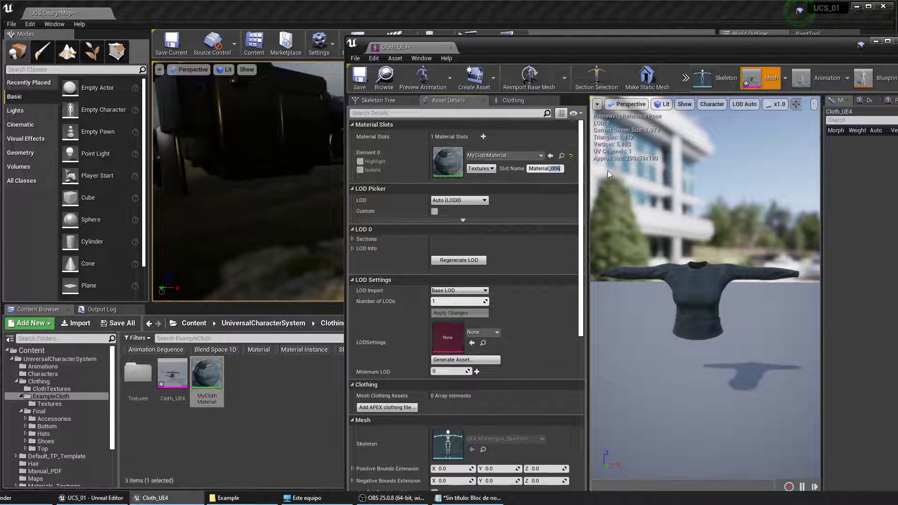
pyautogui.press('BackSpace')
pyautogui.press('BackSpace')
pyautogui.press('BackSpace')
pyautogui.press('BackSpace')
pyautogui.click(535, 168)
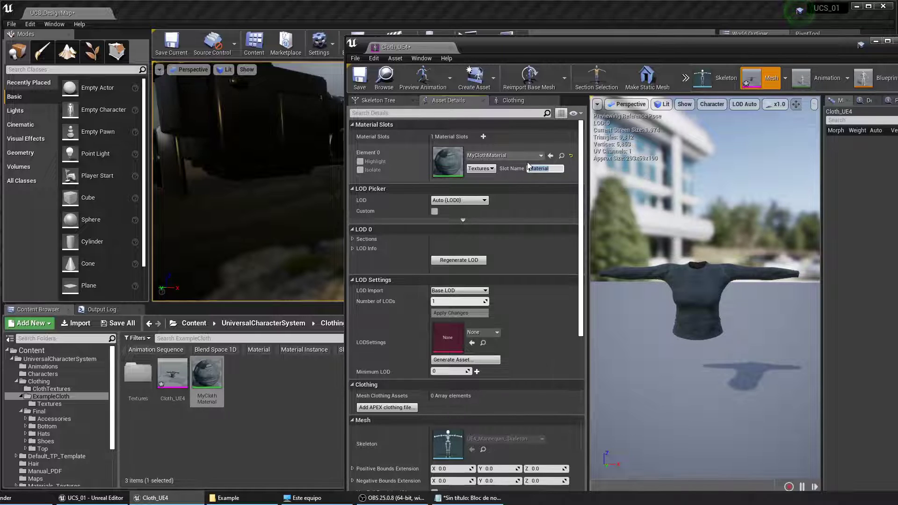
pyautogui.press('Return')
pyautogui.click(450, 47)
pyautogui.scroll(-3, 74, 419)
# Open the Cloth_DB data table from System/Clothing and select the last row, Headband
pyautogui.click(48, 446)
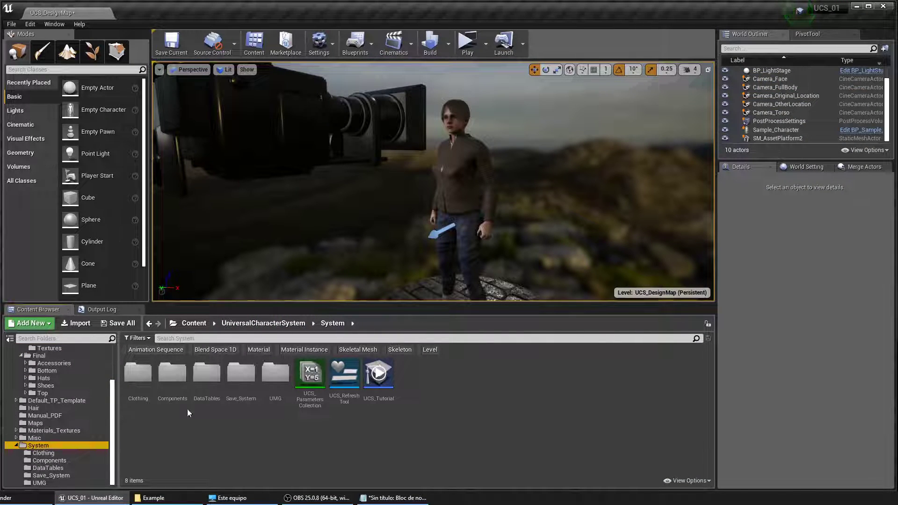
pyautogui.click(142, 393)
pyautogui.doubleClick(142, 395)
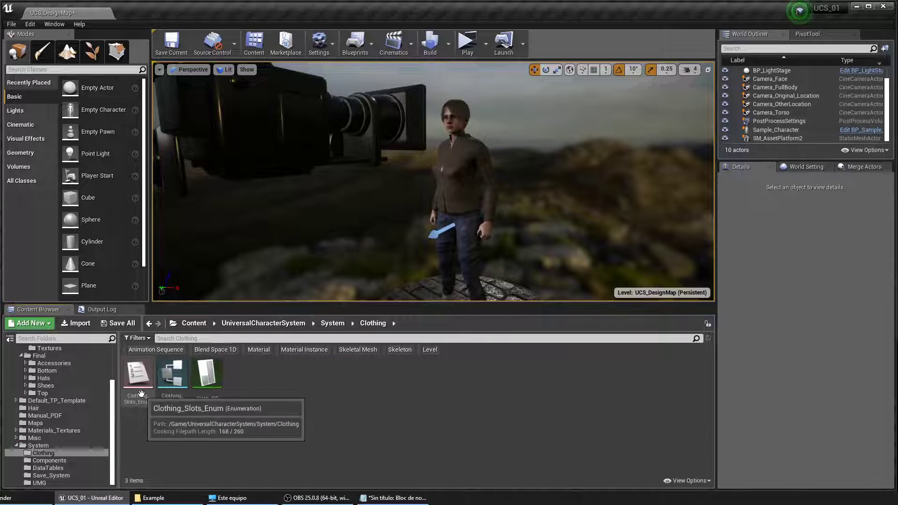
pyautogui.doubleClick(207, 376)
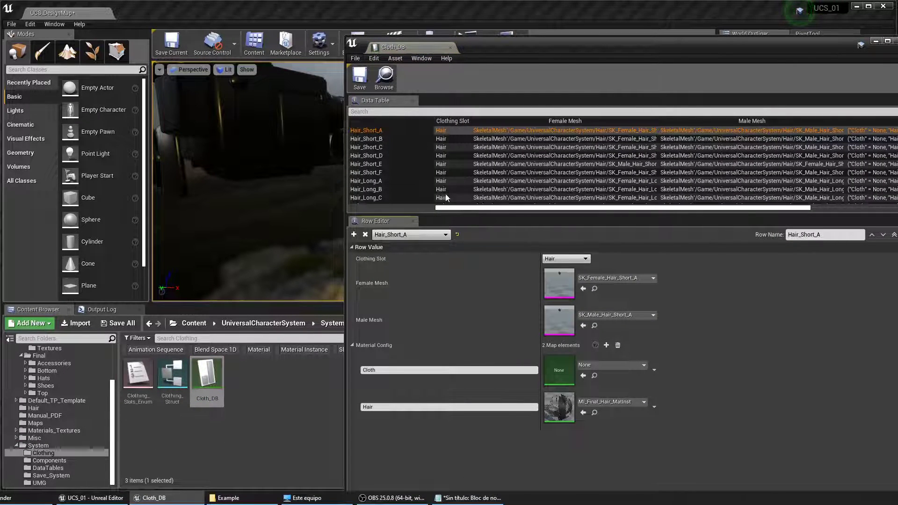
pyautogui.scroll(-5, 422, 176)
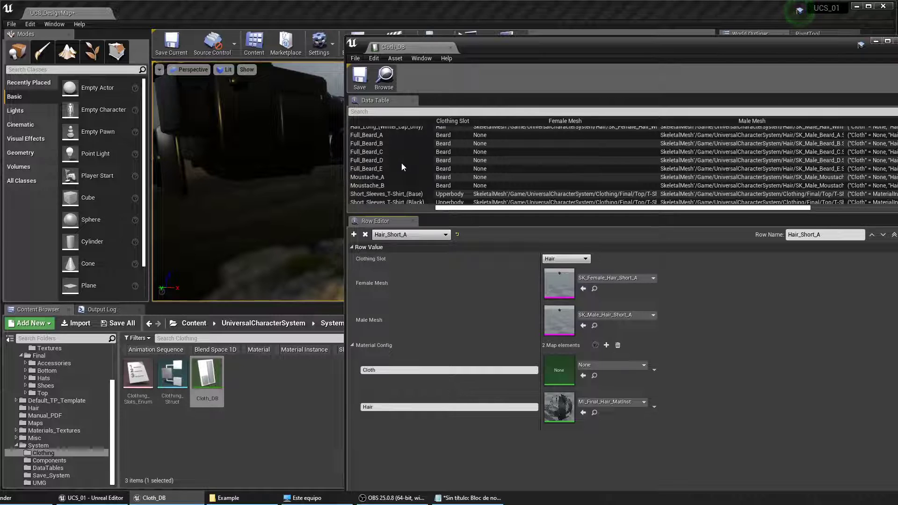
pyautogui.scroll(-5, 400, 161)
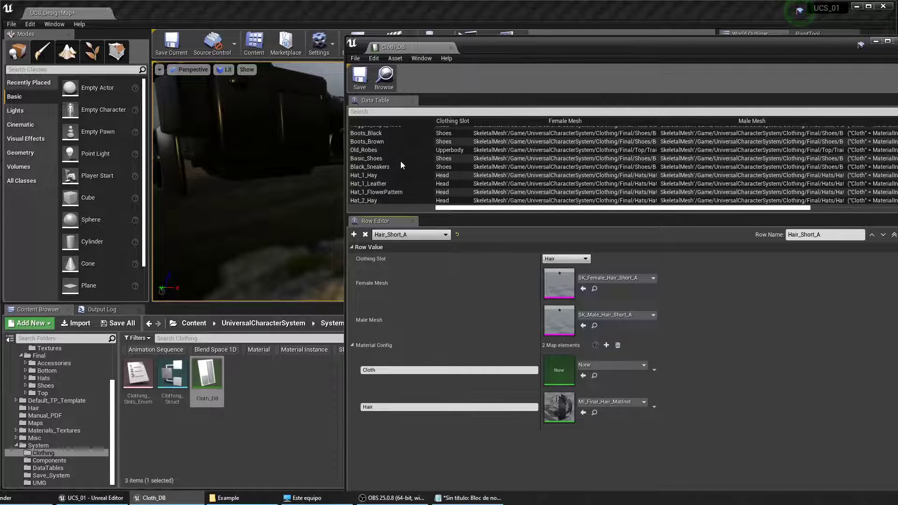
pyautogui.scroll(-5, 400, 161)
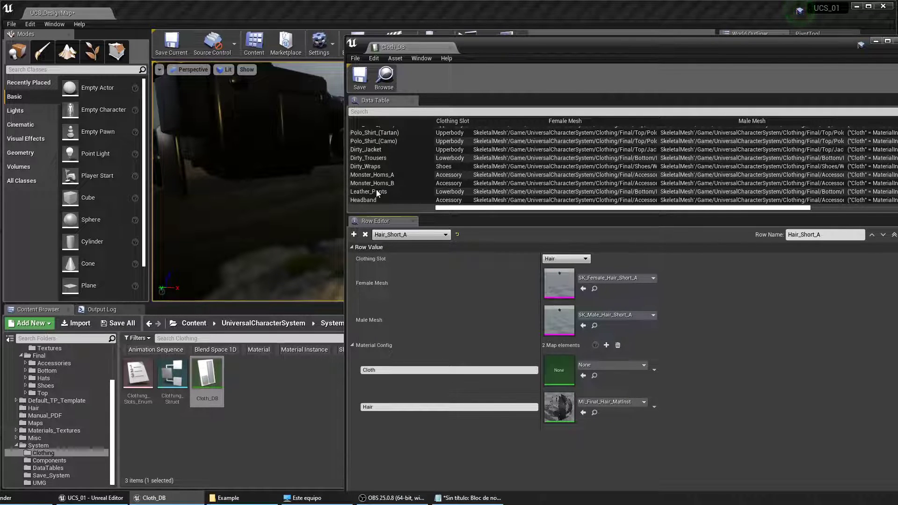
pyautogui.click(377, 199)
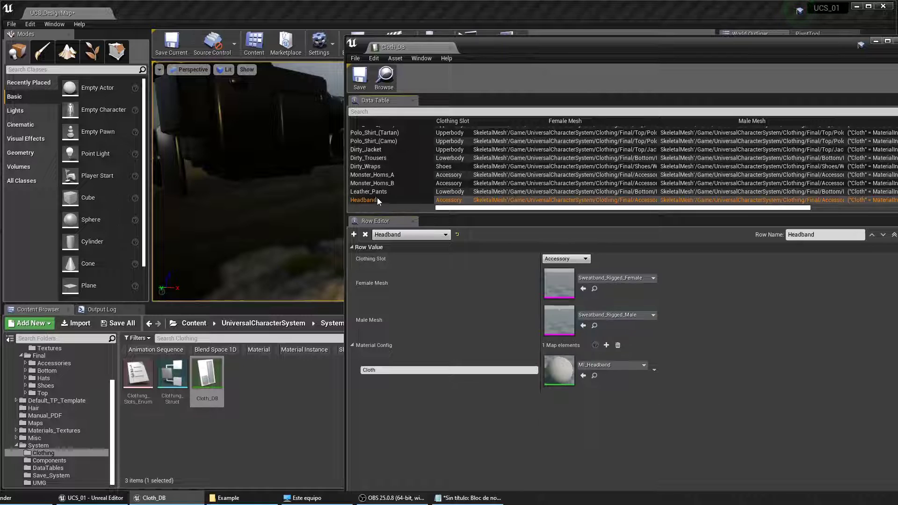
# Add a row named Test_Cloth with its Clothing Slot set to Upperbody
pyautogui.click(354, 234)
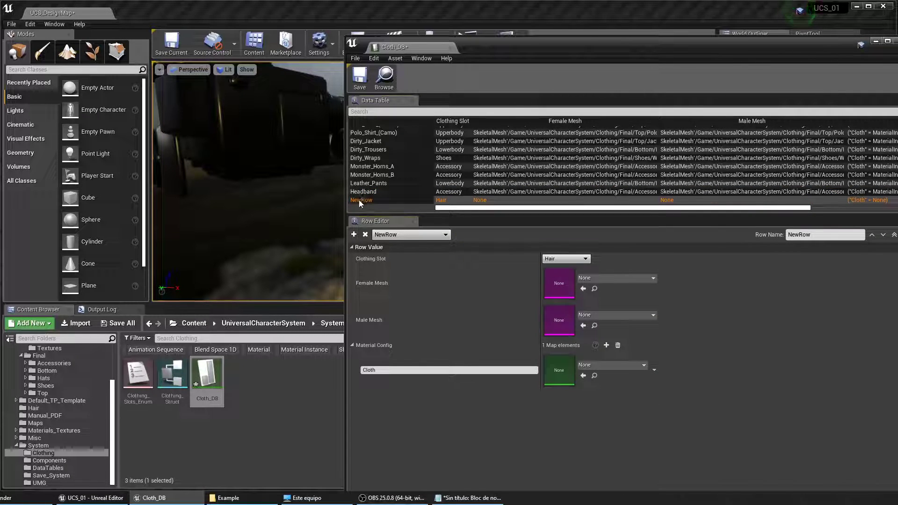
pyautogui.click(815, 234)
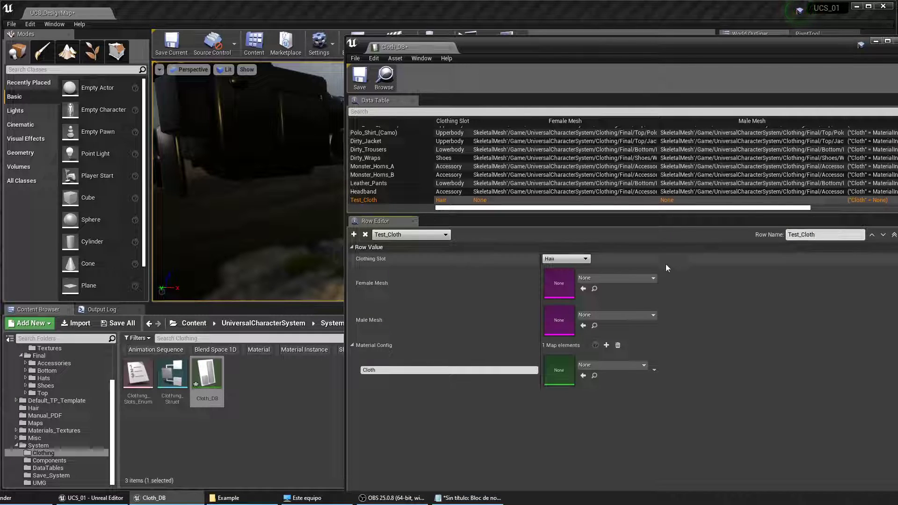
pyautogui.click(566, 258)
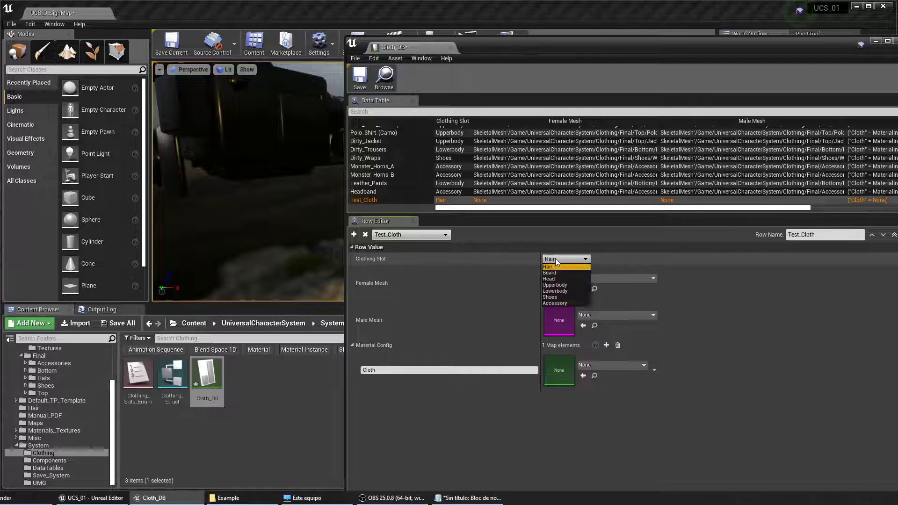
pyautogui.click(556, 285)
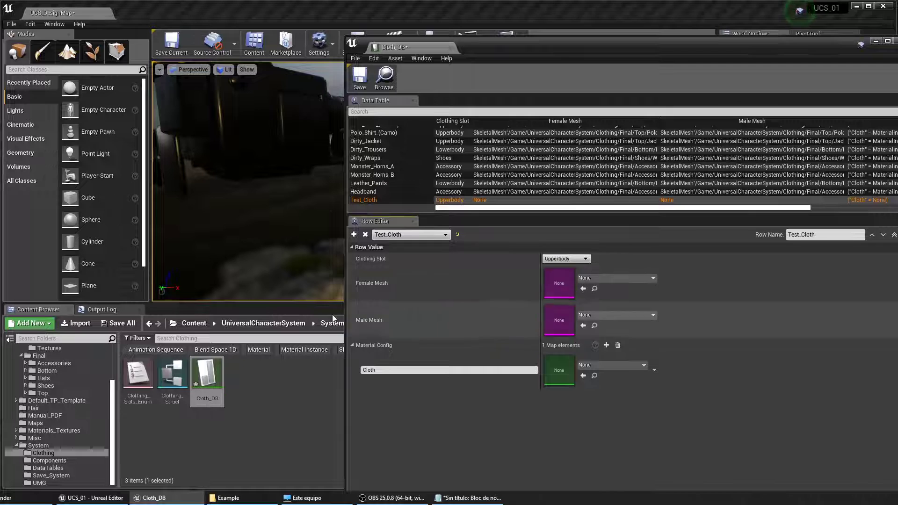
# Assign Cloth_UE4 from ExampleCloth as the row's Female Mesh
pyautogui.scroll(3, 70, 419)
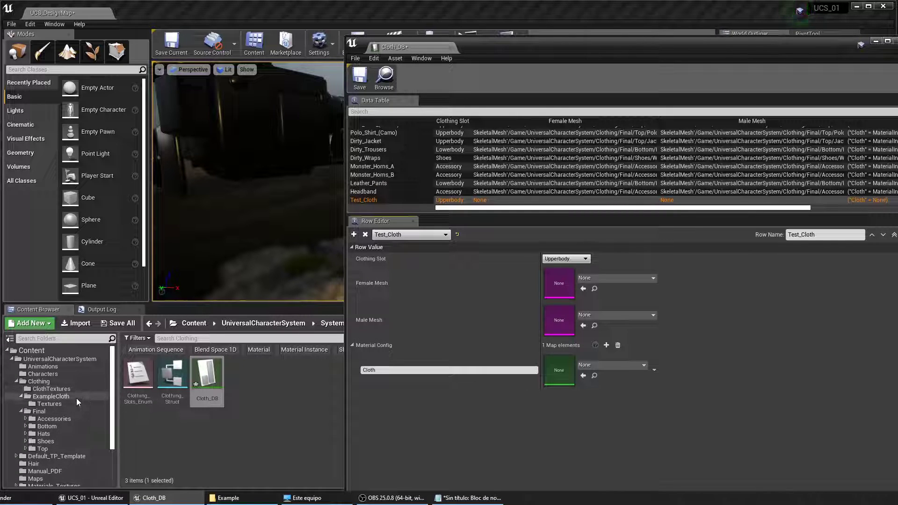
pyautogui.click(77, 397)
pyautogui.moveTo(172, 375); pyautogui.dragTo(560, 277)
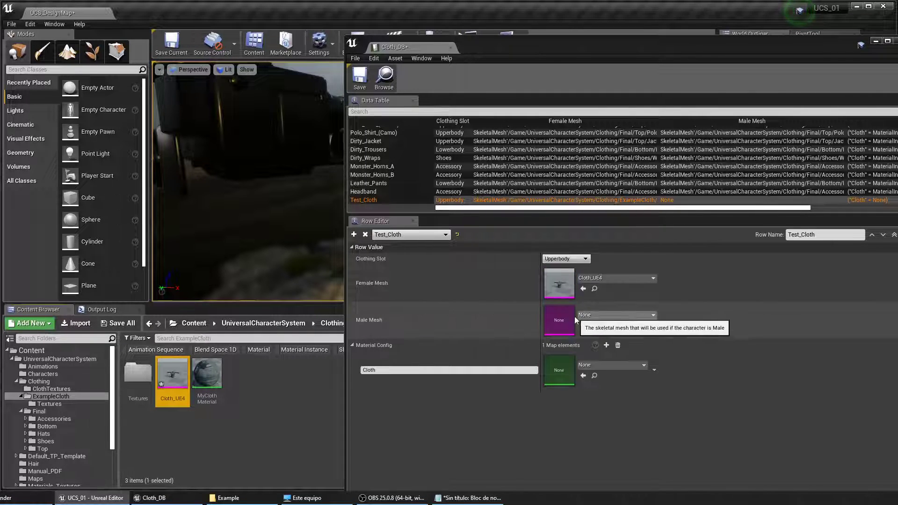
# Create MyClothMaterial_Inst from MyClothMaterial and assign it to Test_Cloth's Material Config
pyautogui.click(212, 381)
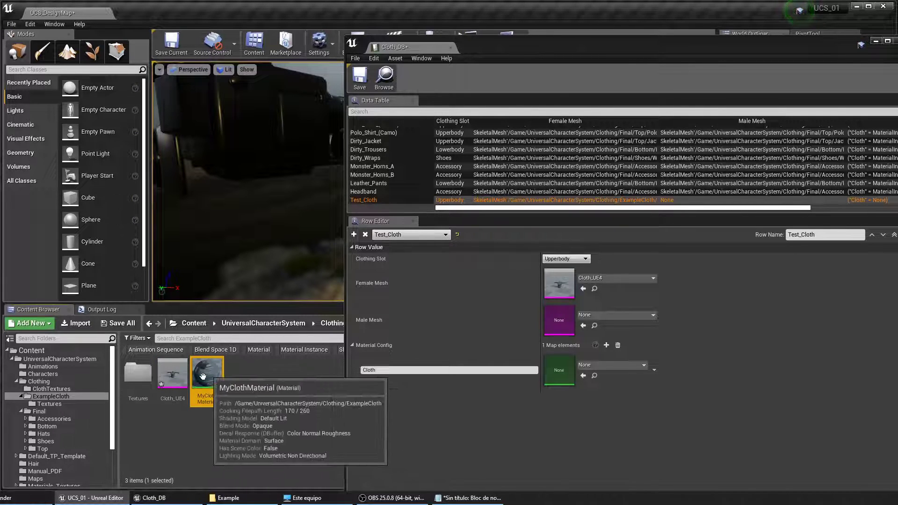
pyautogui.rightClick(212, 374)
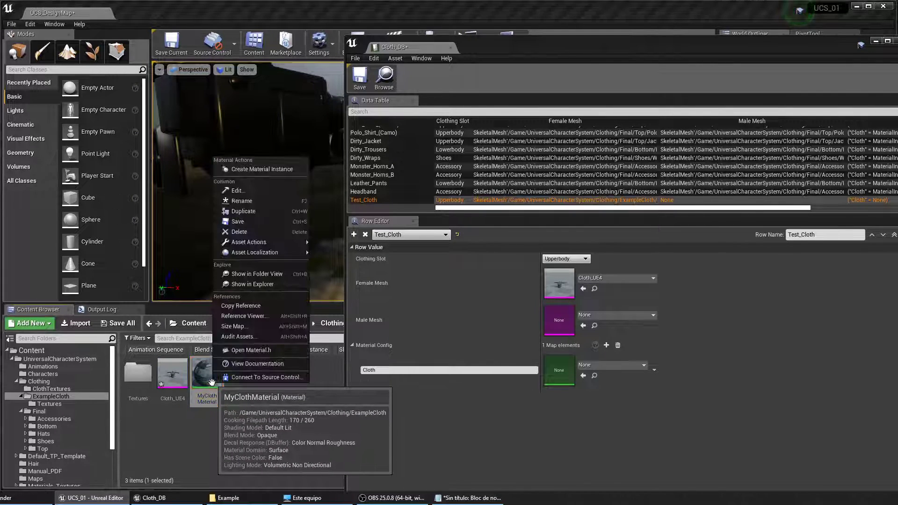
pyautogui.click(264, 169)
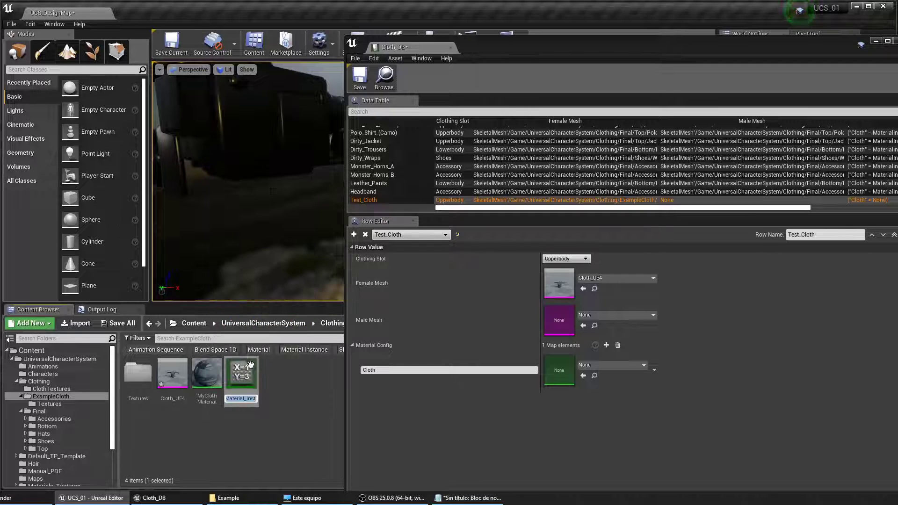
pyautogui.moveTo(252, 377); pyautogui.dragTo(568, 363)
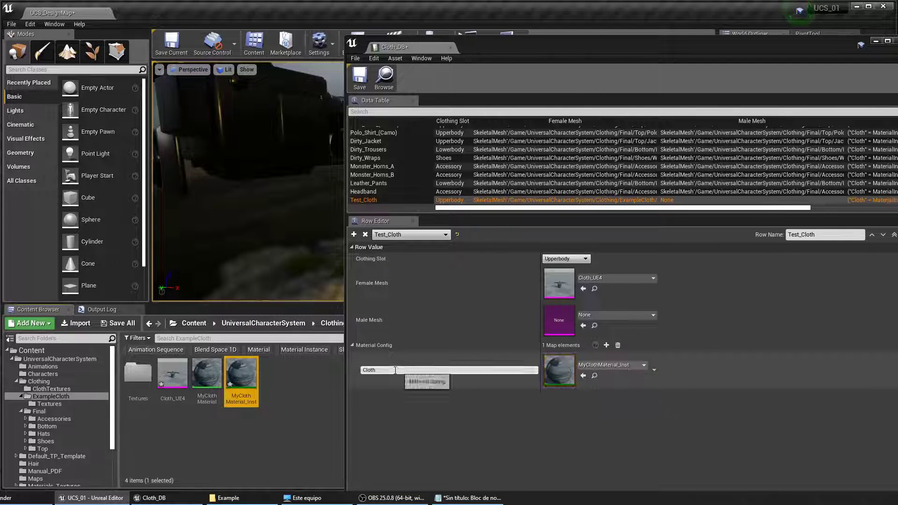
# Rename the material key from Cloth to Material and save the Cloth_DB table
pyautogui.click(358, 370)
pyautogui.moveTo(359, 370); pyautogui.dragTo(408, 370)
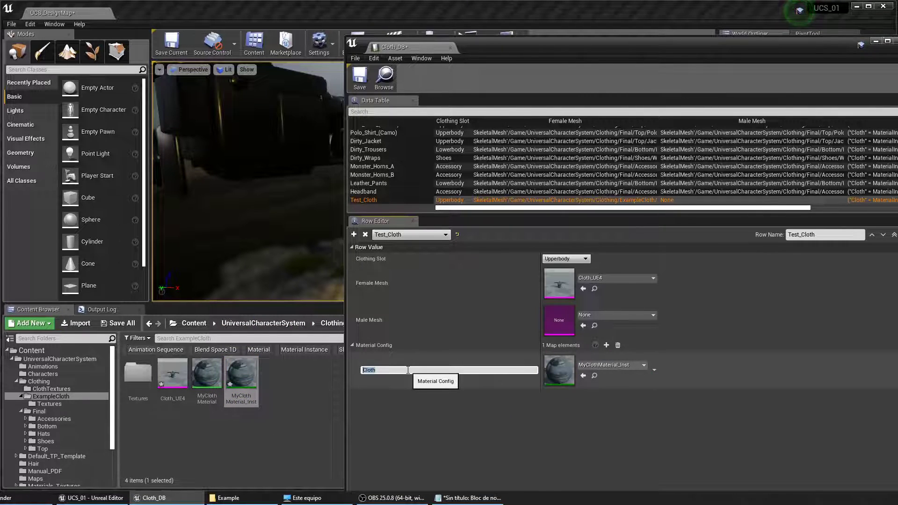
pyautogui.write('Material')
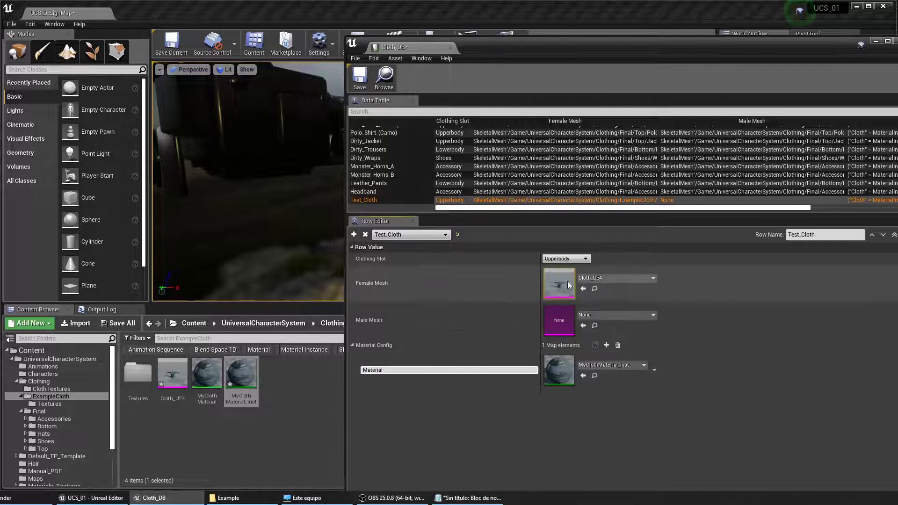
pyautogui.press('Return')
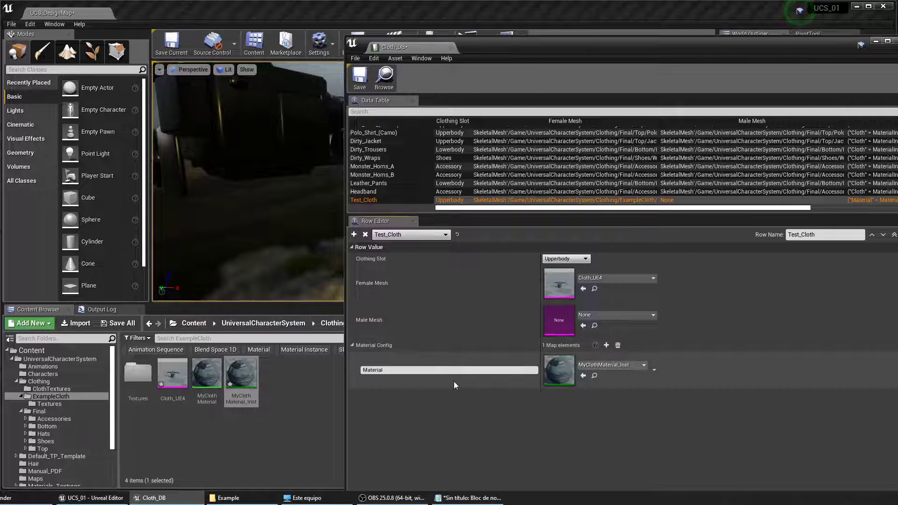
pyautogui.click(359, 77)
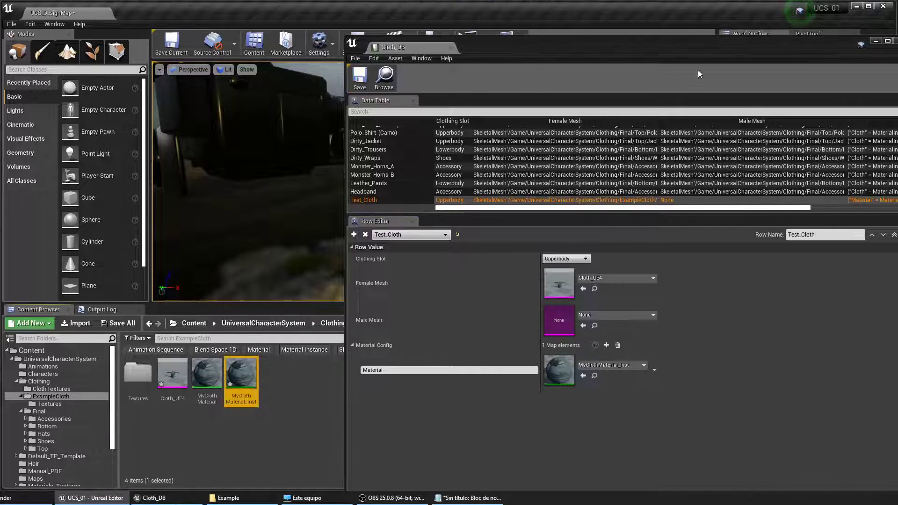
# Launch the standalone game preview with the Torso camera and the character facing forward
pyautogui.click(876, 41)
pyautogui.click(464, 45)
pyautogui.click(89, 472)
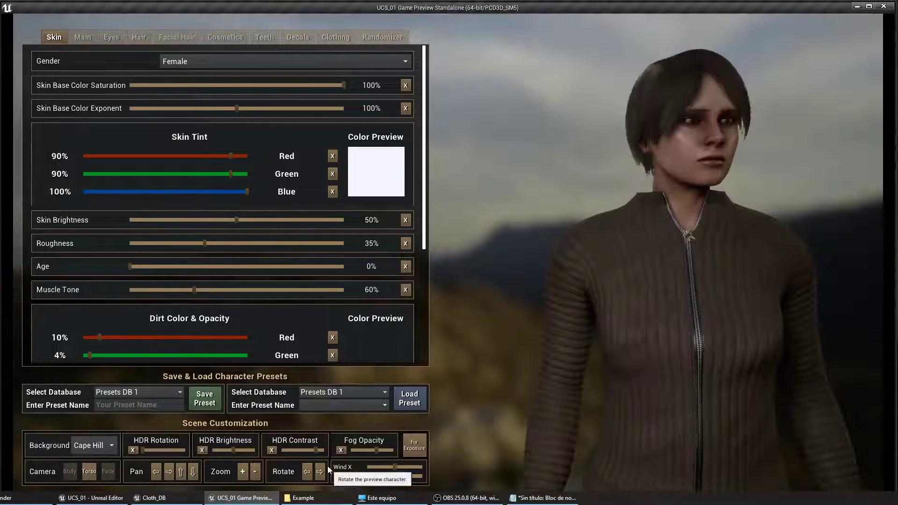
pyautogui.click(307, 469)
# Set Upper Body Clothing to Test Cloth and turn the character to inspect the shirt
pyautogui.click(336, 37)
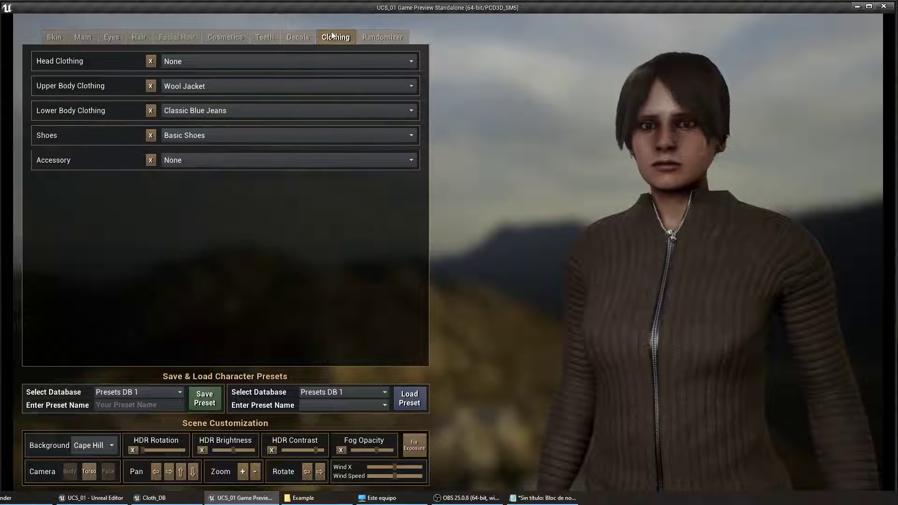
pyautogui.click(182, 87)
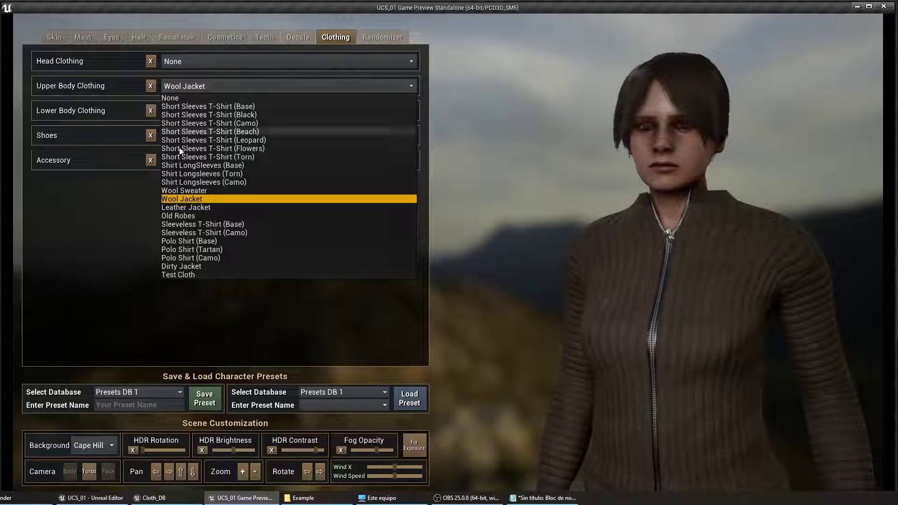
pyautogui.click(186, 273)
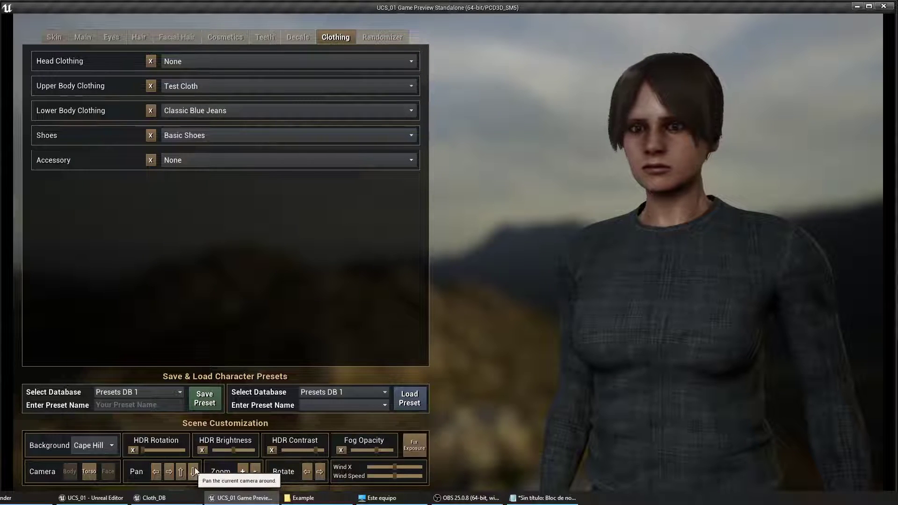
pyautogui.click(194, 471)
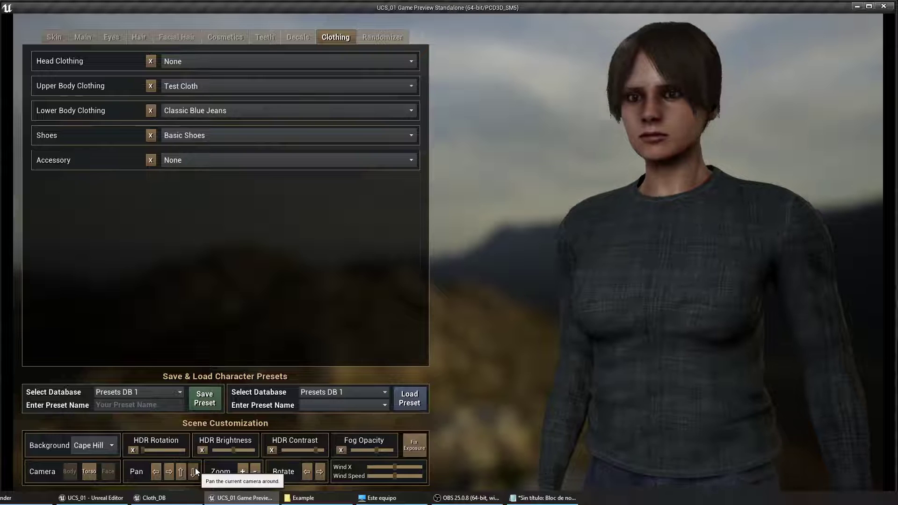
pyautogui.click(307, 472)
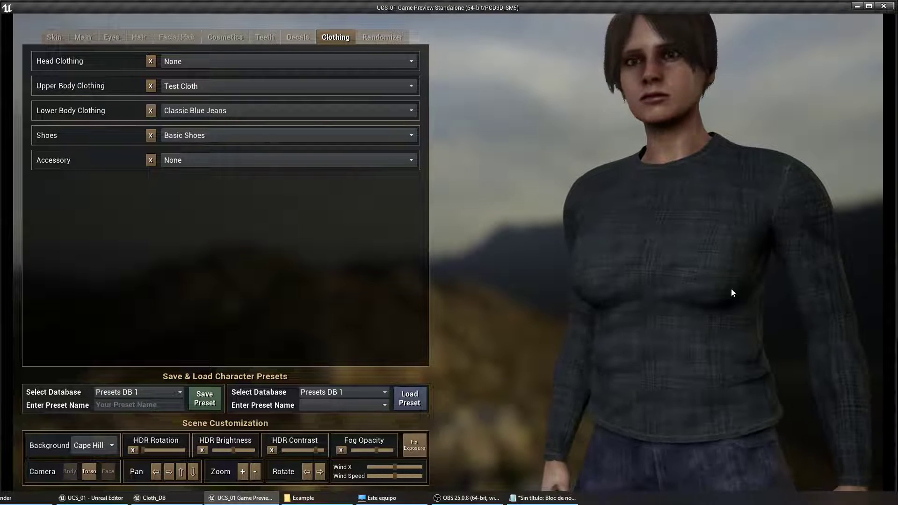
# On the Main tab's Bone Structure sliders, set Body Fat 123%, Arms Size 95%, Breasts Scale 129%
pyautogui.click(83, 37)
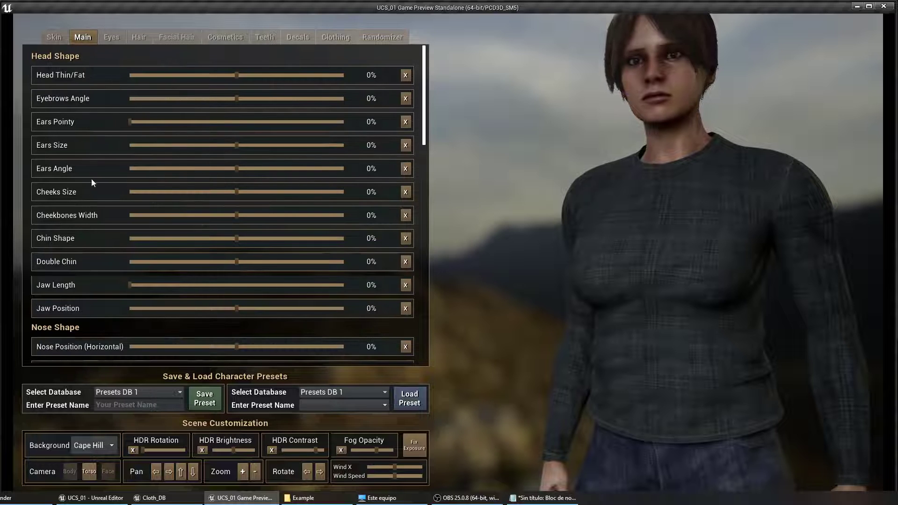
pyautogui.scroll(-6, 94, 212)
pyautogui.scroll(-9, 97, 217)
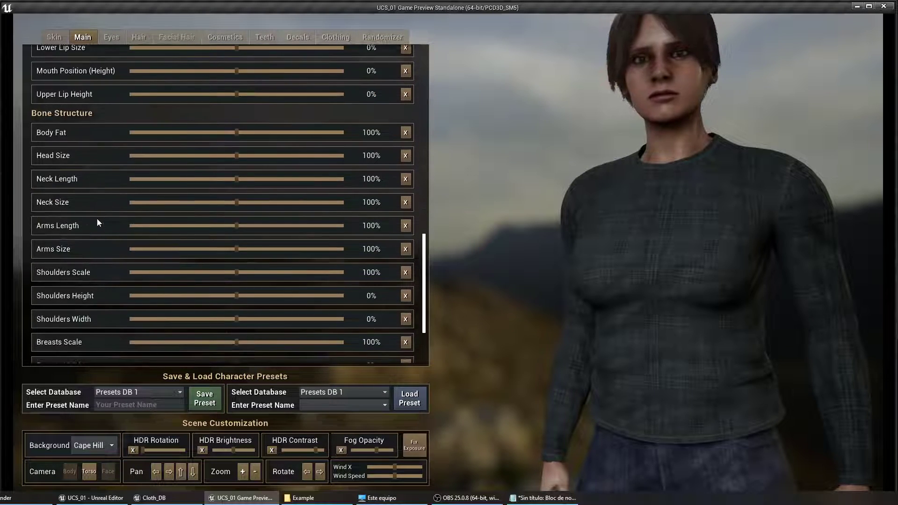
pyautogui.moveTo(237, 118); pyautogui.dragTo(282, 117)
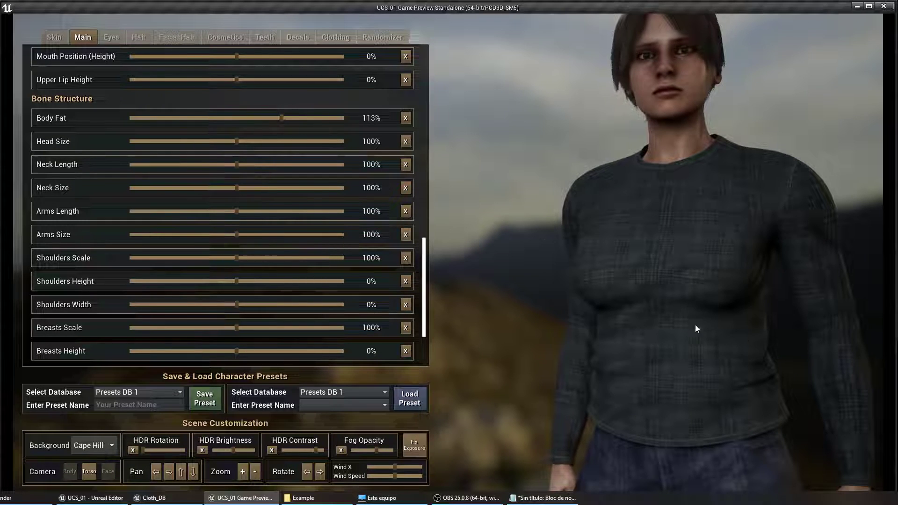
pyautogui.click(318, 118)
pyautogui.moveTo(243, 235)
pyautogui.mouseDown()
pyautogui.moveTo(201, 234)
pyautogui.moveTo(226, 234)
pyautogui.mouseUp()
pyautogui.moveTo(185, 329); pyautogui.dragTo(299, 315)
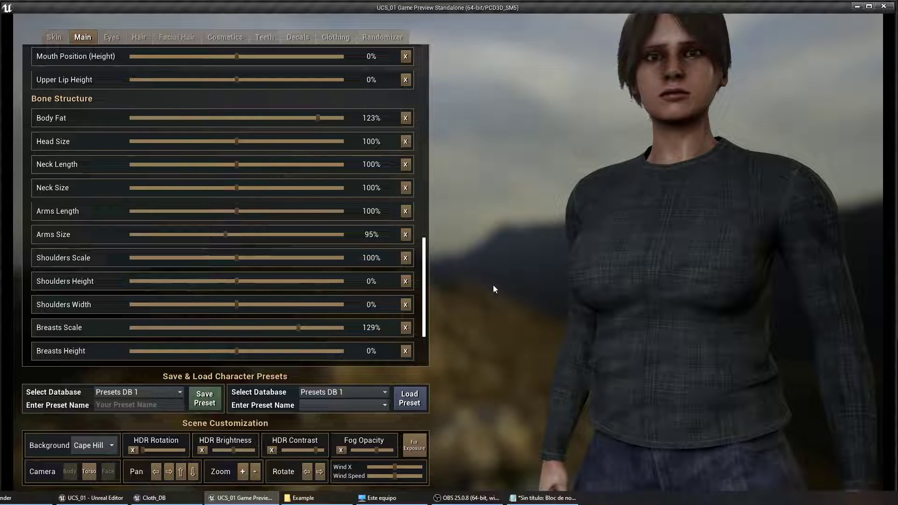